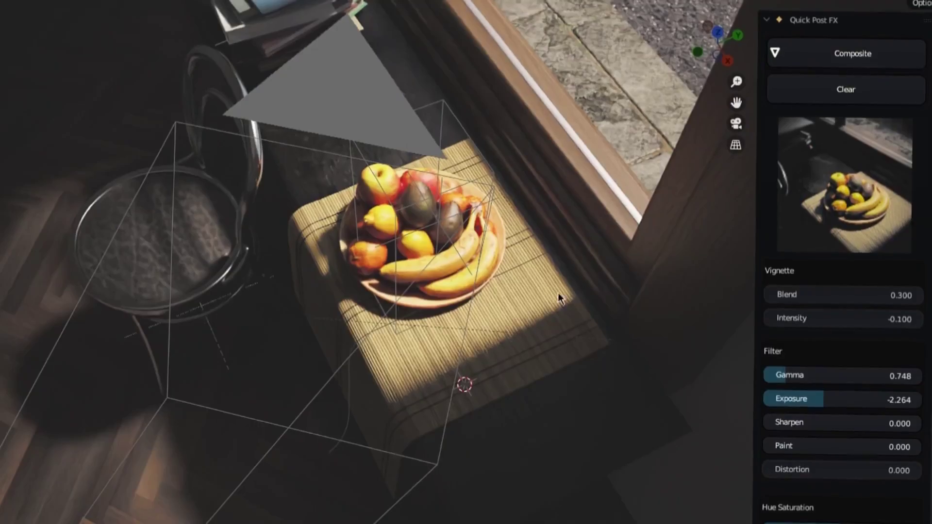
- Extrude the Easy House Scatter plane's edge with E to spread more houses along a new strip
scroll(840, 384, down, 4)
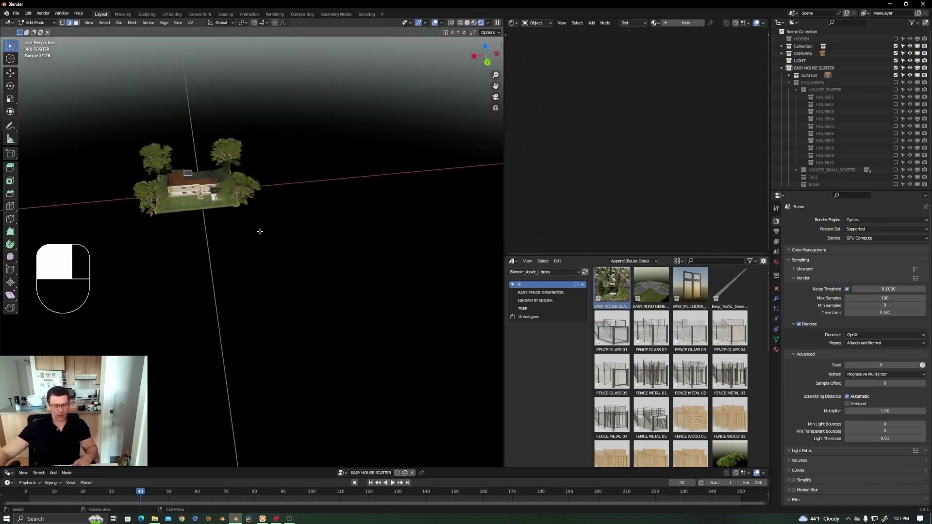
key(e)
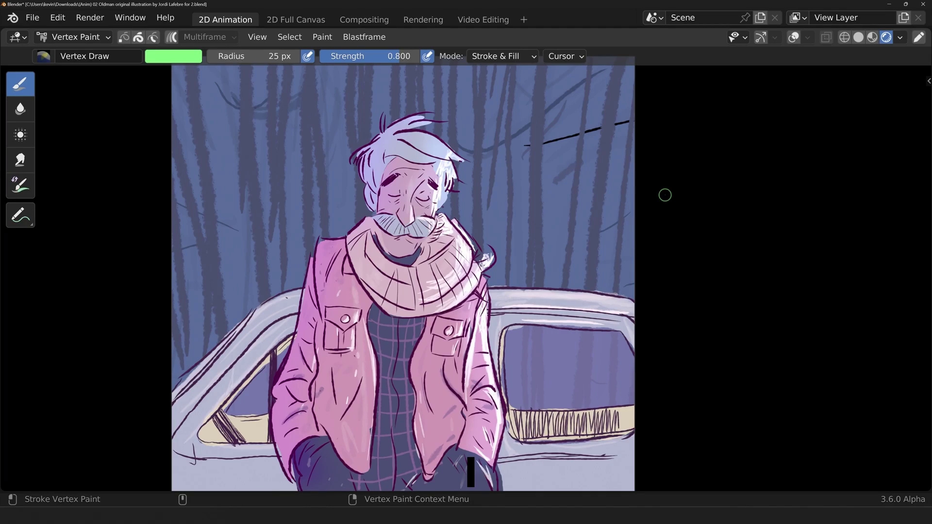
- Enter Edit Mode via the Go Panel, select the orb's highlight strokes and nudge them upward with Sculpt Grab
key(ctrl+Tab)
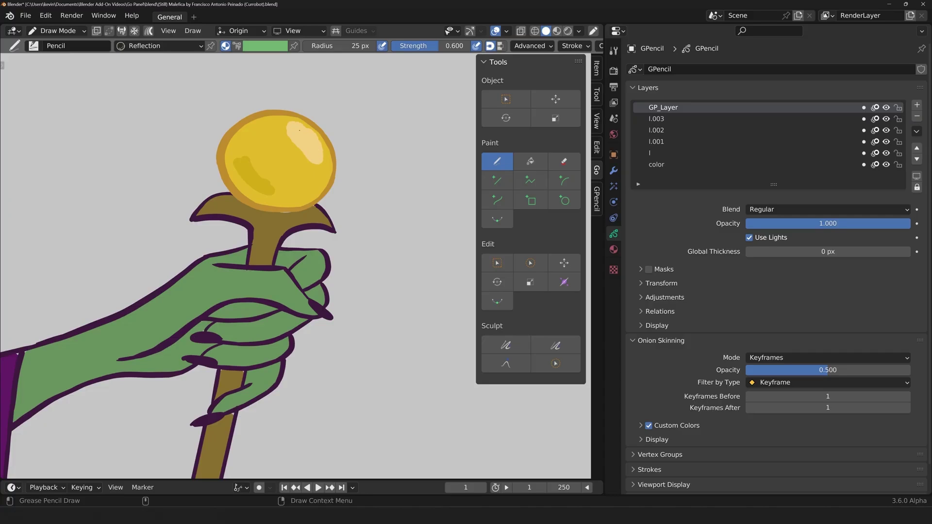
click(498, 263)
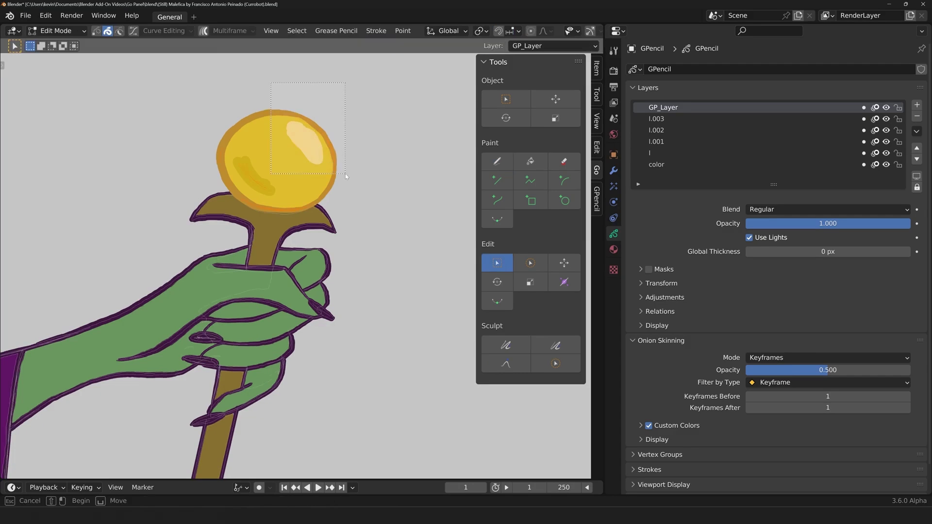
drag(346, 176, 345, 174)
click(491, 365)
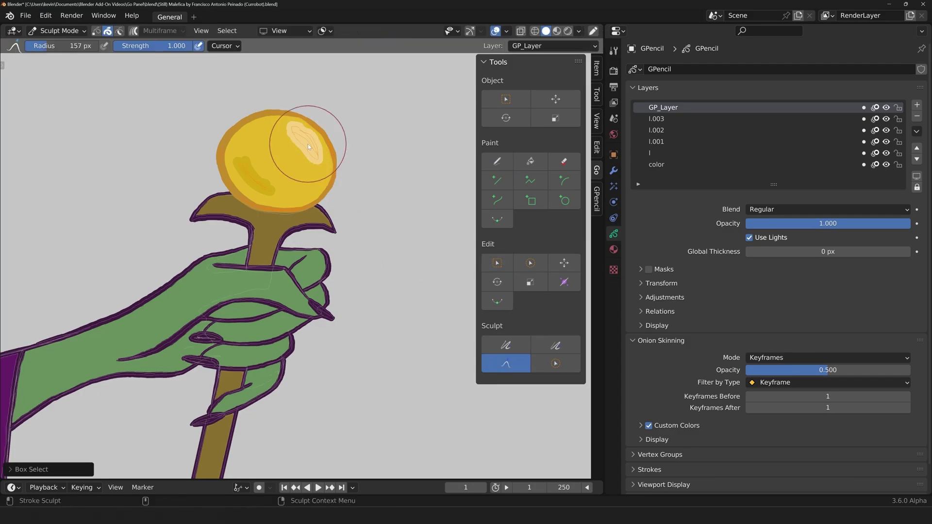
mouse_move(282, 113)
mouse_down()
mouse_move(270, 104)
mouse_move(305, 115)
mouse_up()
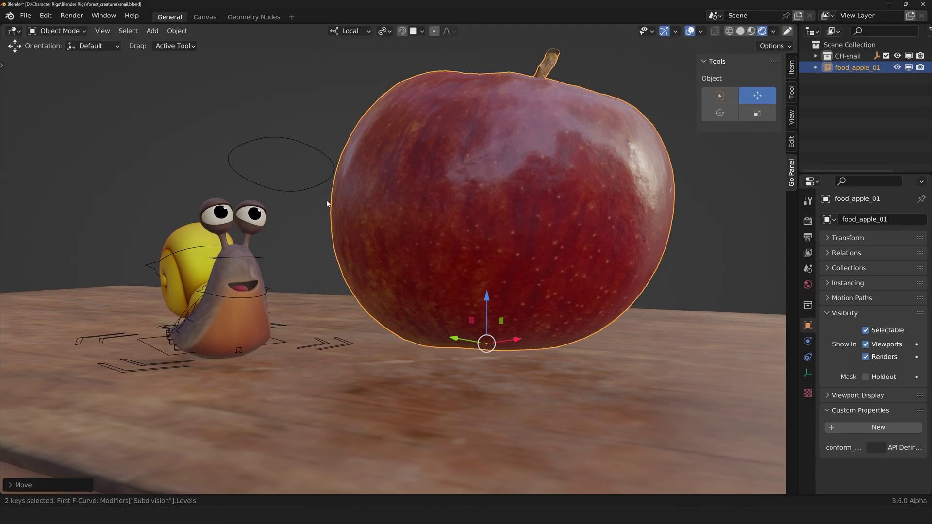
- Pose the snail rig so its eye target rests on the apple
click(751, 235)
drag(297, 165, 457, 182)
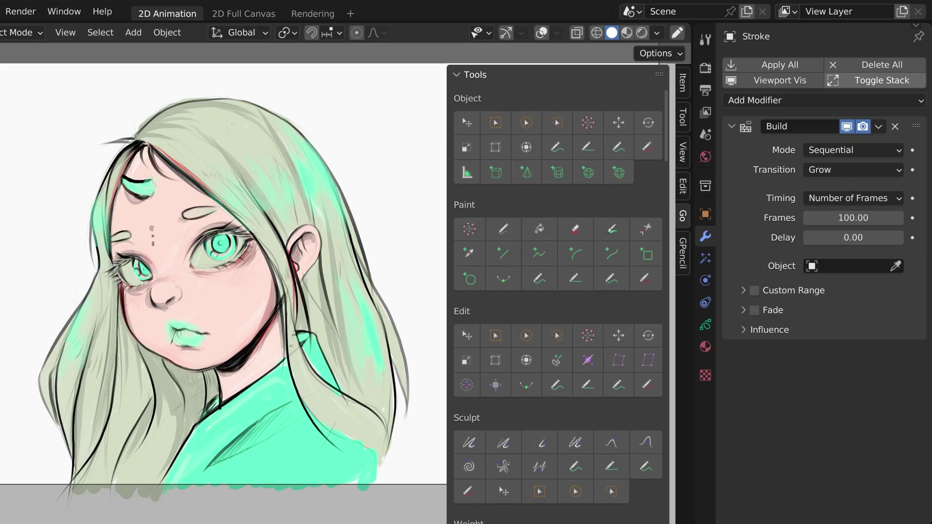
scroll(559, 292, down, 2)
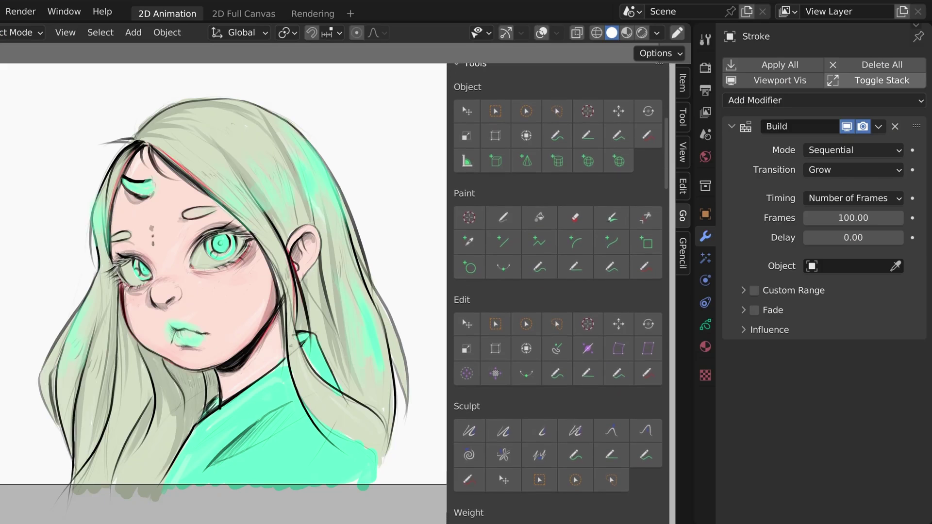
scroll(559, 291, down, 3)
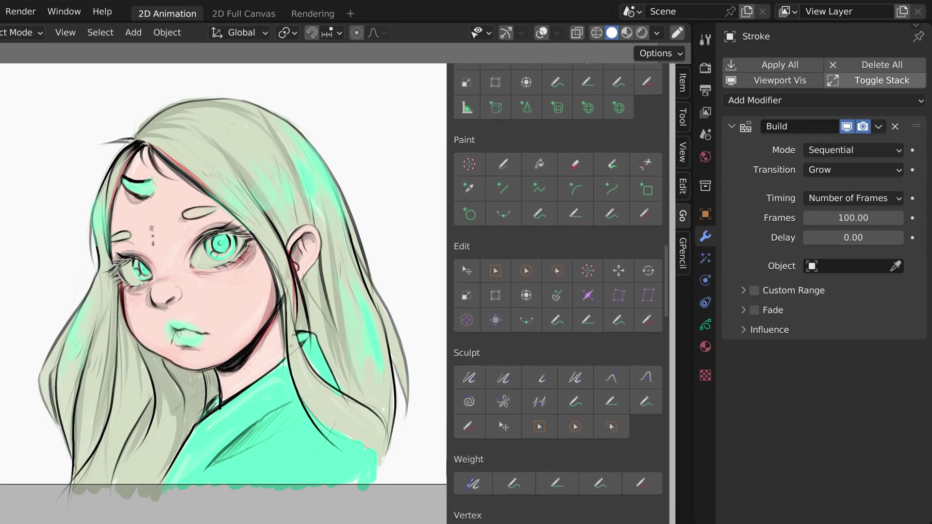
- Enable the Vertex, Weight, Sculpt, Edit and Paint Mode sections in the Go Panel add-on preferences
scroll(558, 292, down, 2)
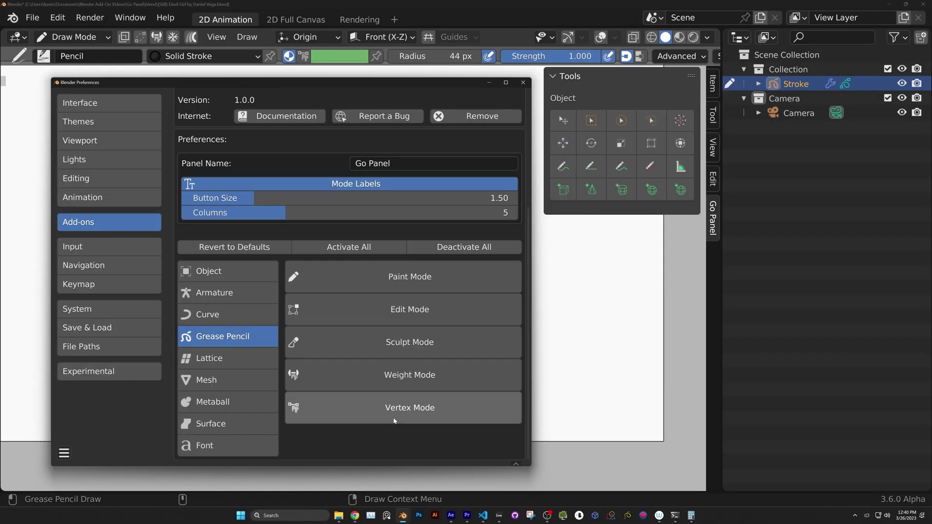
click(394, 419)
click(408, 374)
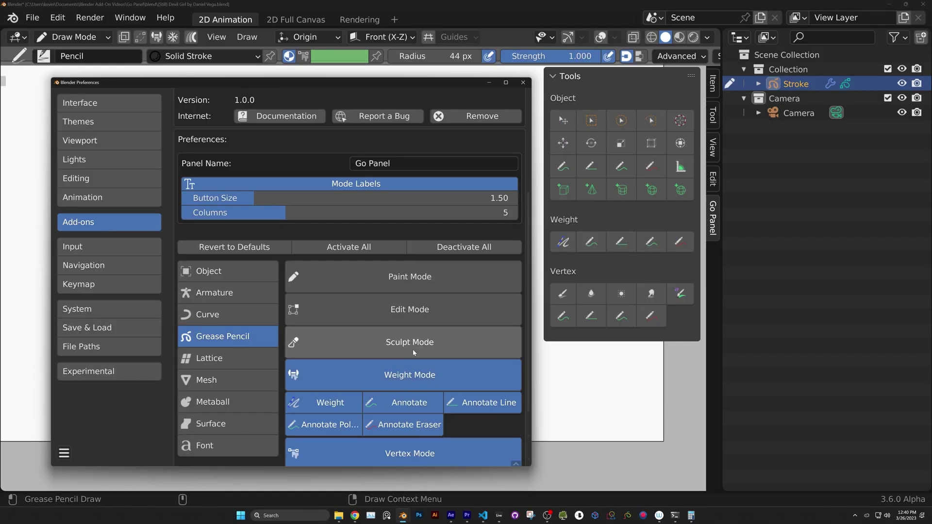
click(413, 346)
click(413, 310)
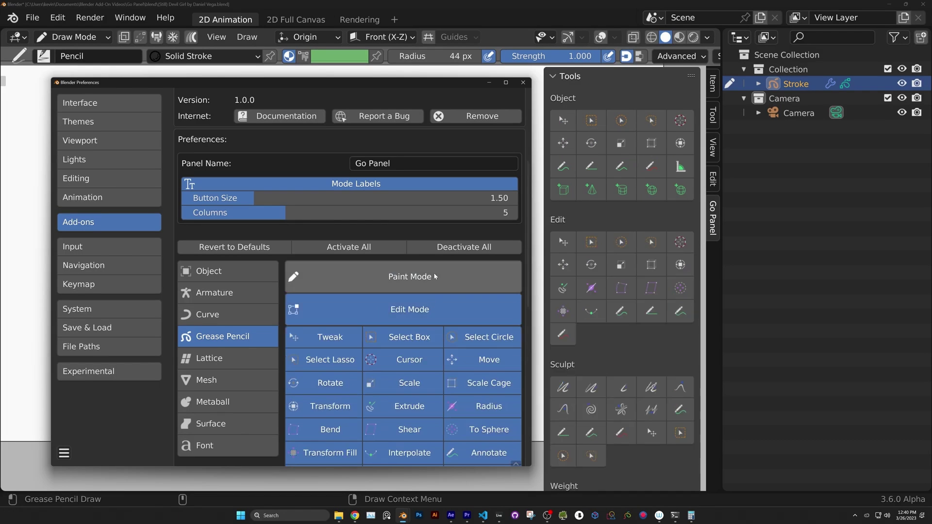
click(435, 276)
- Leave the Draw, Fill, Cutter and Tint tools out of the Go Panel
click(414, 306)
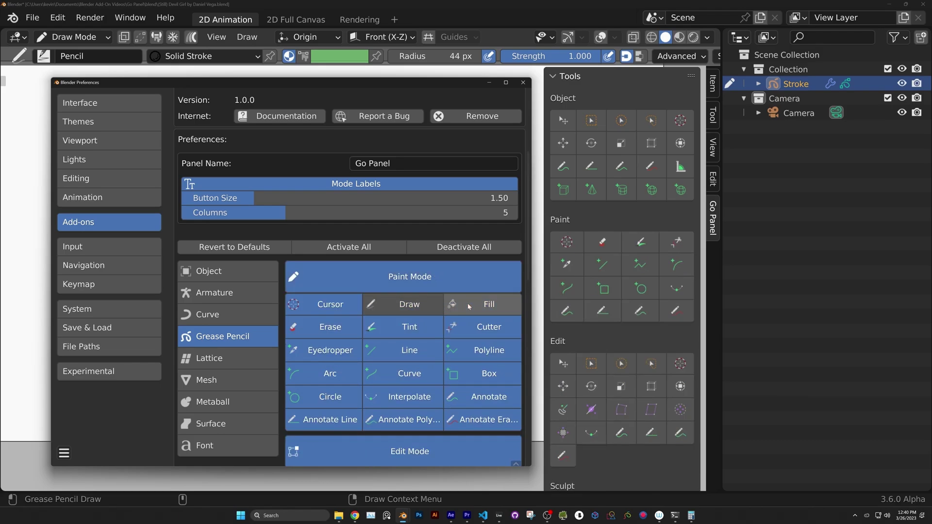
click(488, 304)
click(488, 327)
click(412, 329)
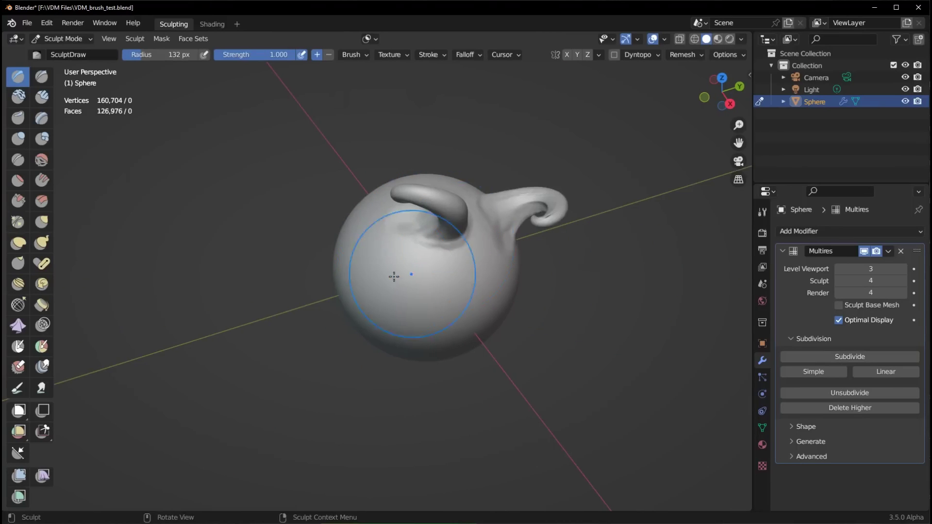
- Stamp four curled horns onto the sphere with the VDM Draw brush, orbiting between strokes
mouse_move(397, 309)
mouse_down()
mouse_move(467, 316)
mouse_move(507, 291)
mouse_up()
mouse_move(507, 291)
middle_down()
mouse_move(336, 283)
mouse_move(392, 335)
middle_up()
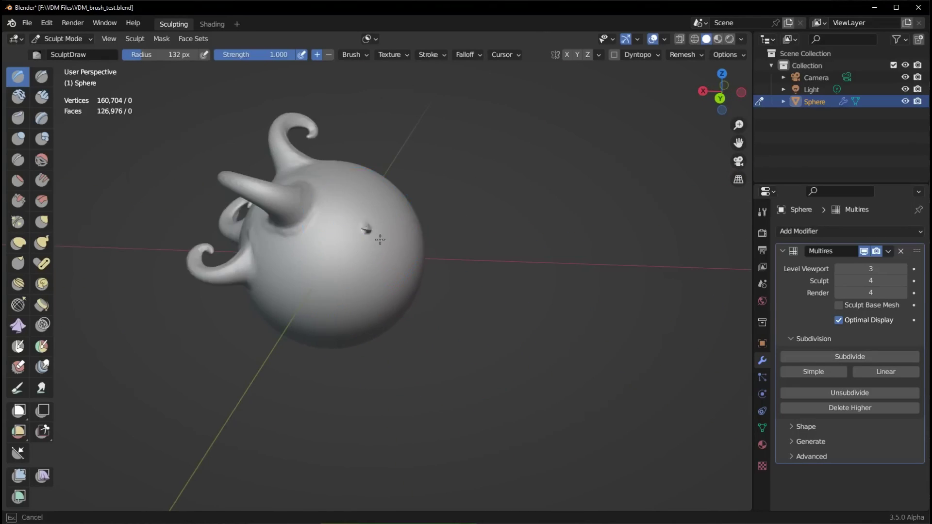
drag(384, 244, 401, 293)
middle_drag(401, 293, 364, 198)
drag(364, 197, 424, 237)
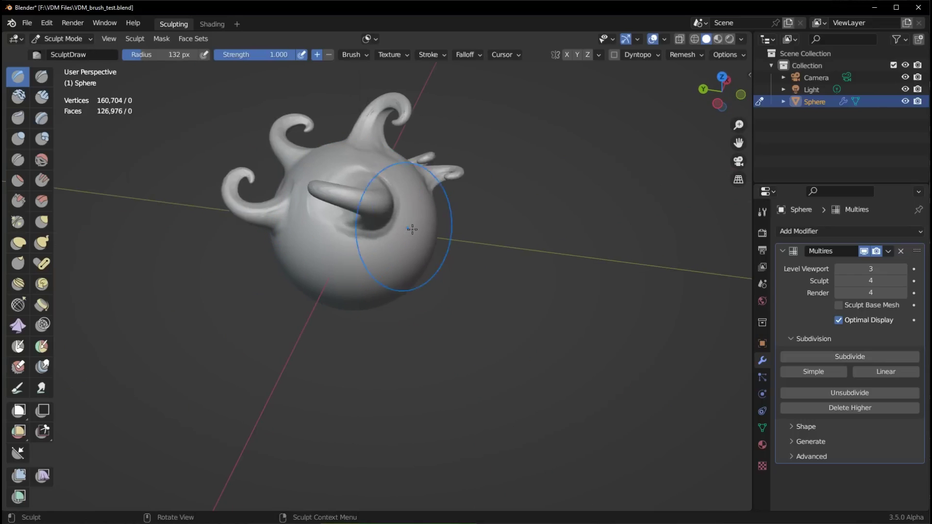
middle_drag(424, 236, 350, 233)
drag(350, 233, 381, 226)
middle_drag(381, 226, 375, 224)
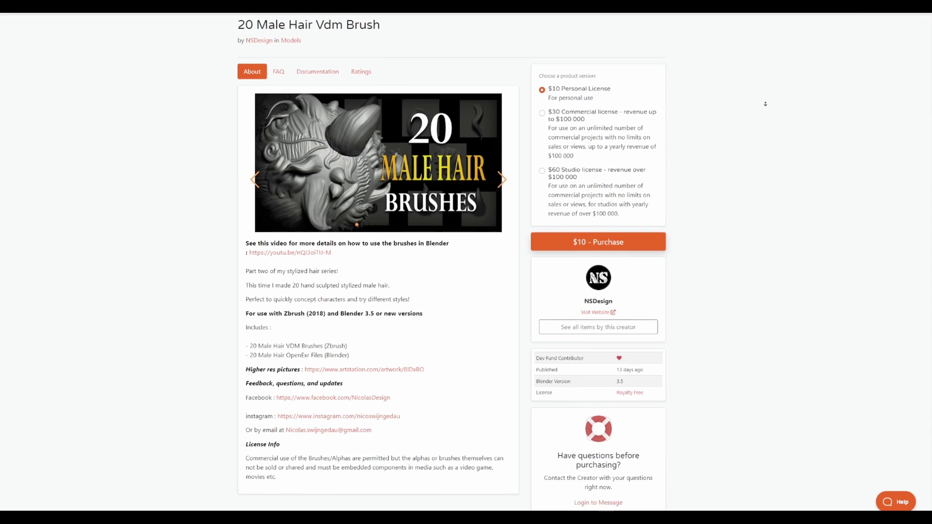
- Browse the male and female hair VDM brush preview images on Blender Market
scroll(767, 105, down, 2)
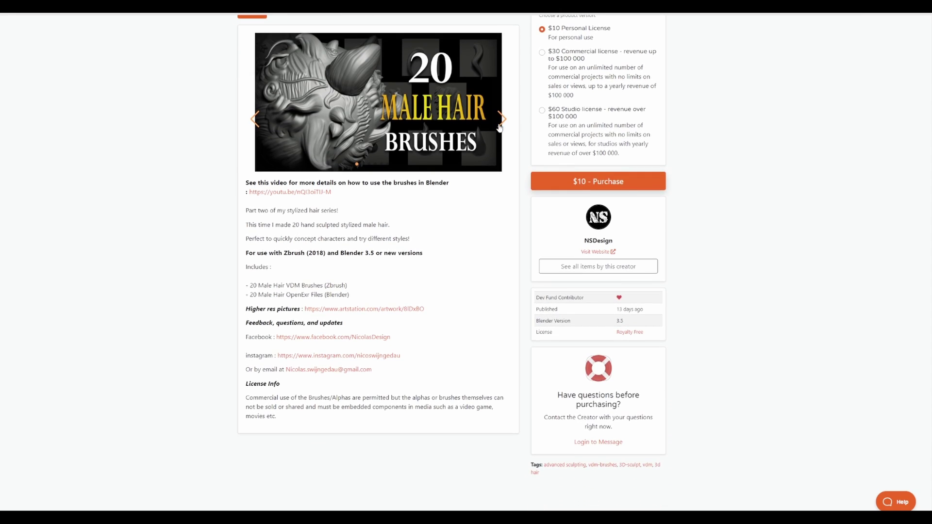
click(501, 120)
click(501, 119)
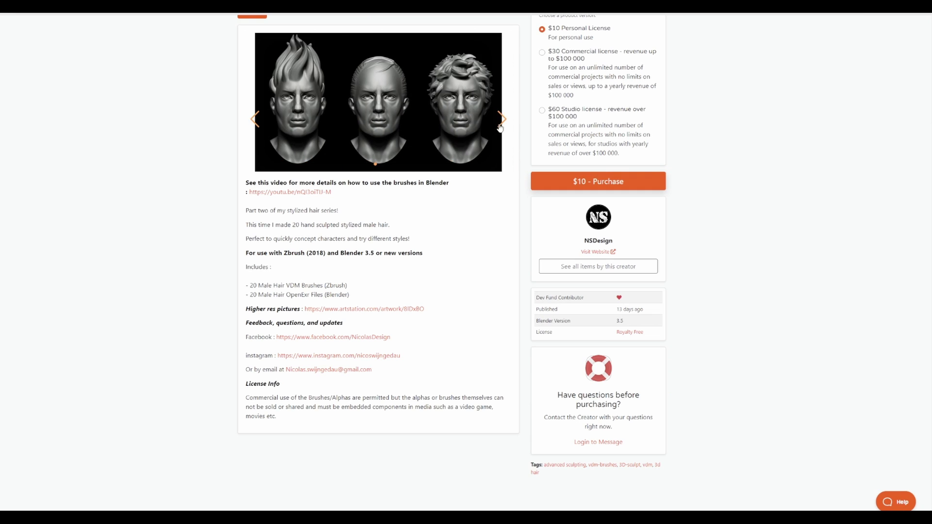
click(501, 120)
click(501, 120)
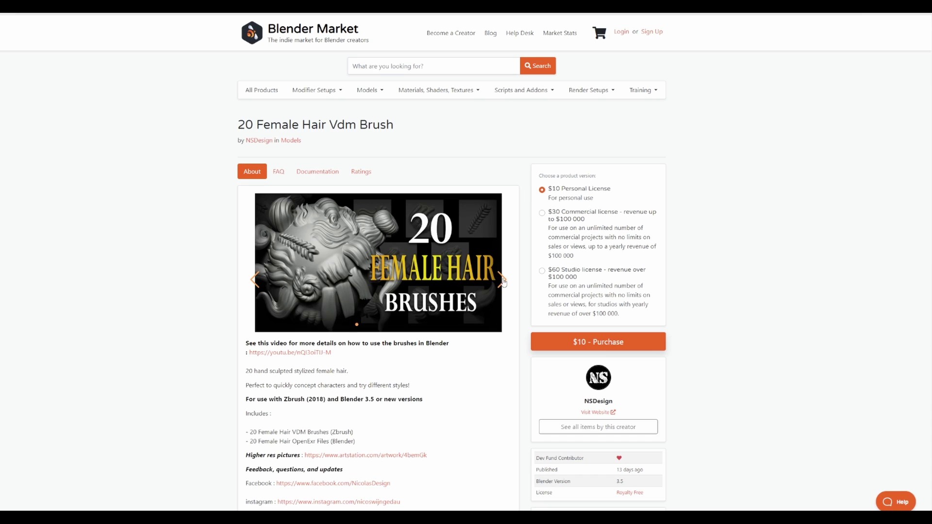
click(502, 281)
click(502, 281)
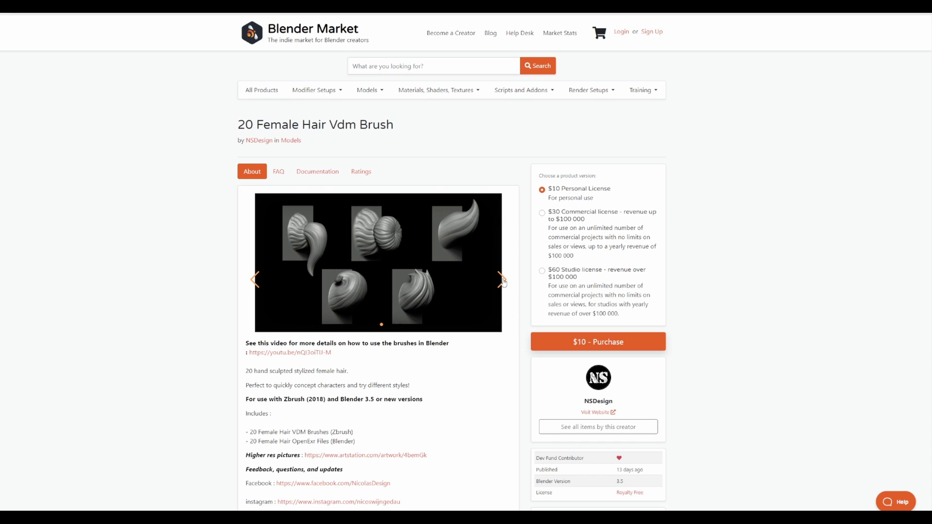
click(502, 281)
click(502, 280)
click(502, 281)
click(502, 280)
click(503, 281)
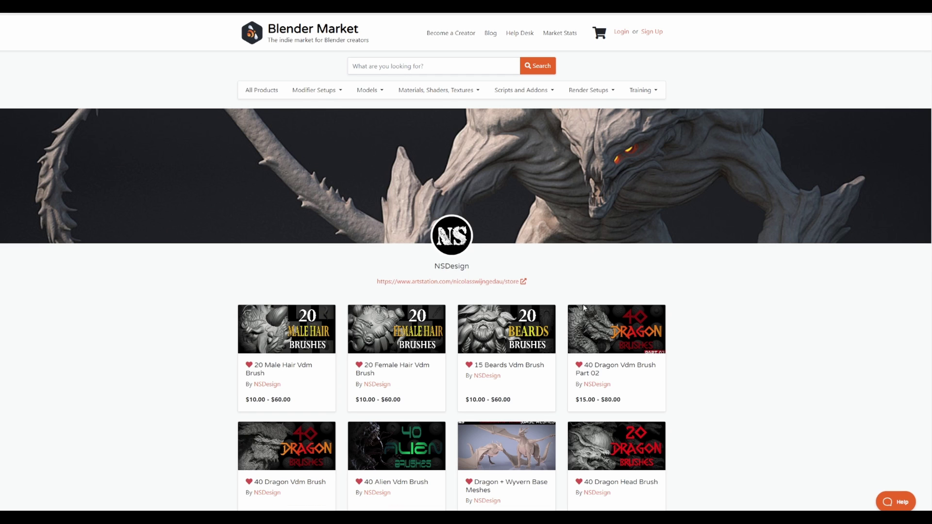
- Open the 15 Beards VDM Brush page and cycle through all its preview images
click(510, 334)
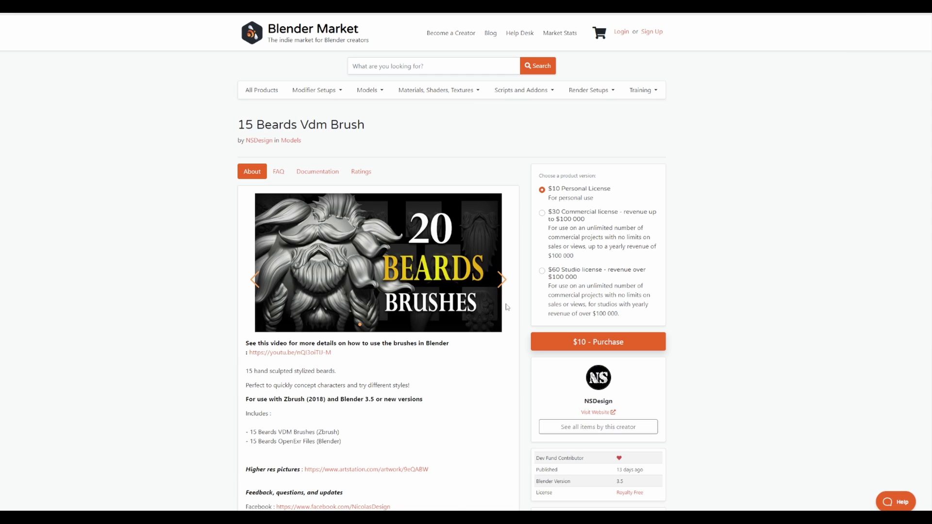
click(498, 279)
click(501, 279)
click(503, 280)
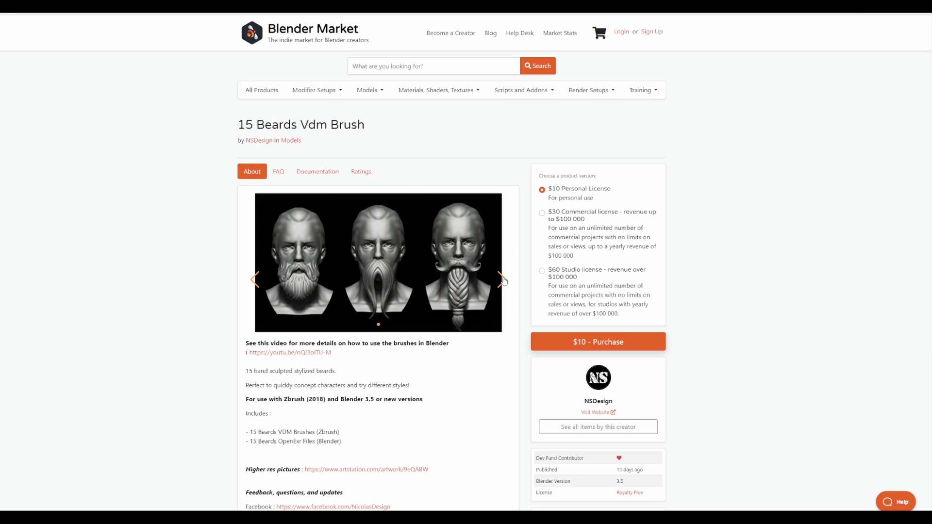
click(503, 280)
click(503, 280)
click(503, 280)
click(502, 281)
click(502, 280)
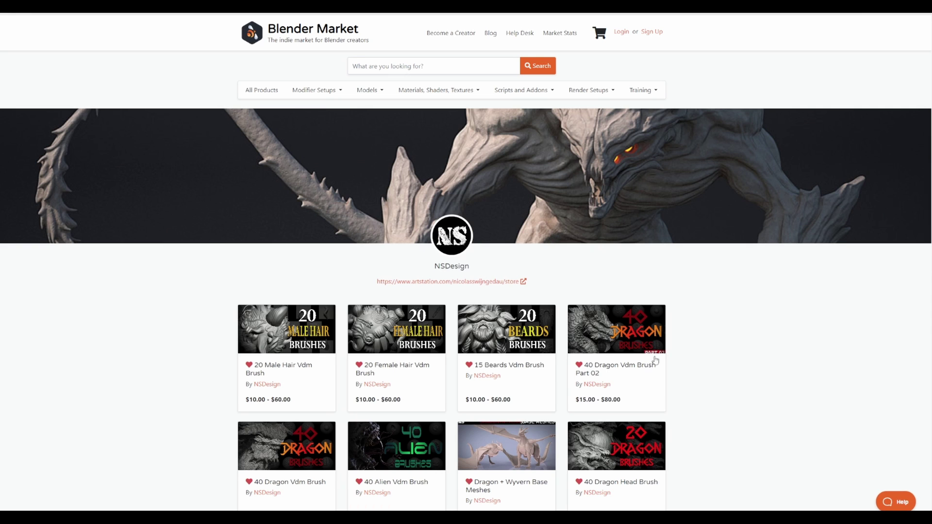
- Open the 40 Dragon VDM Brush Part 02 page and view its previews
click(604, 346)
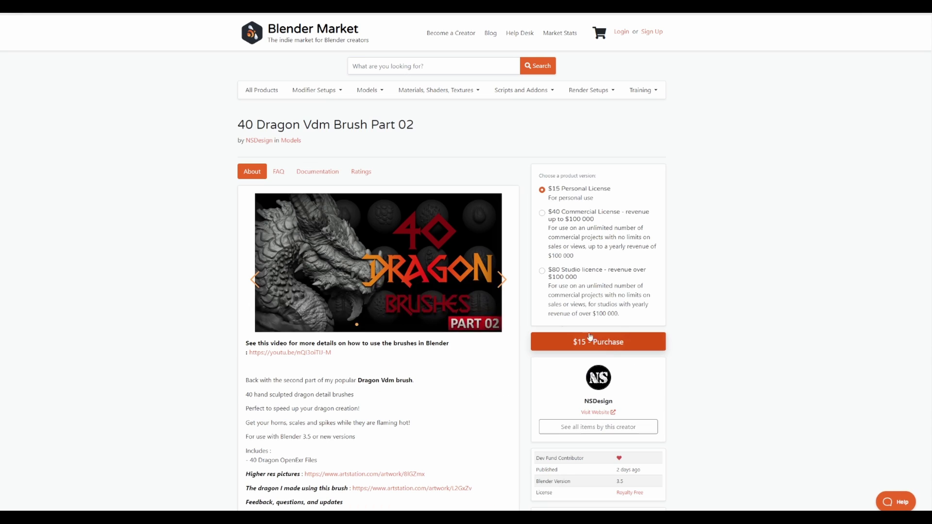
click(502, 280)
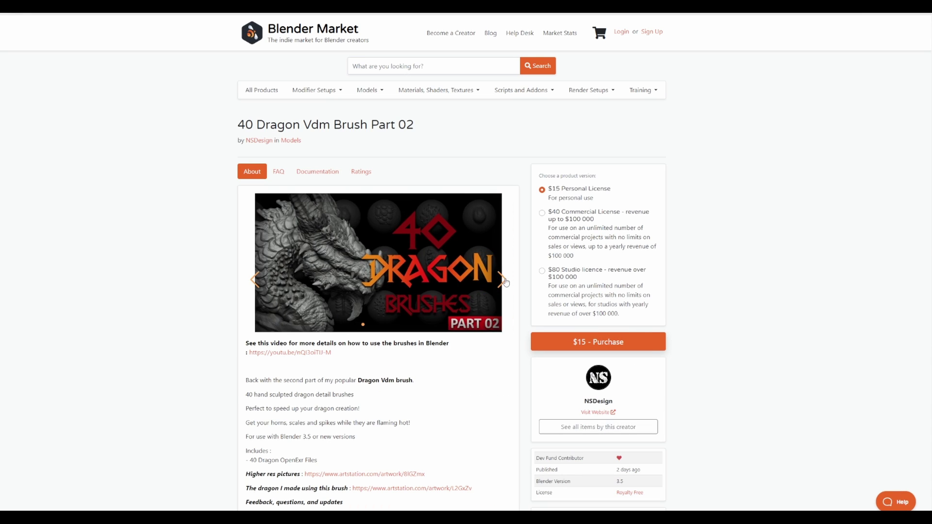
click(504, 281)
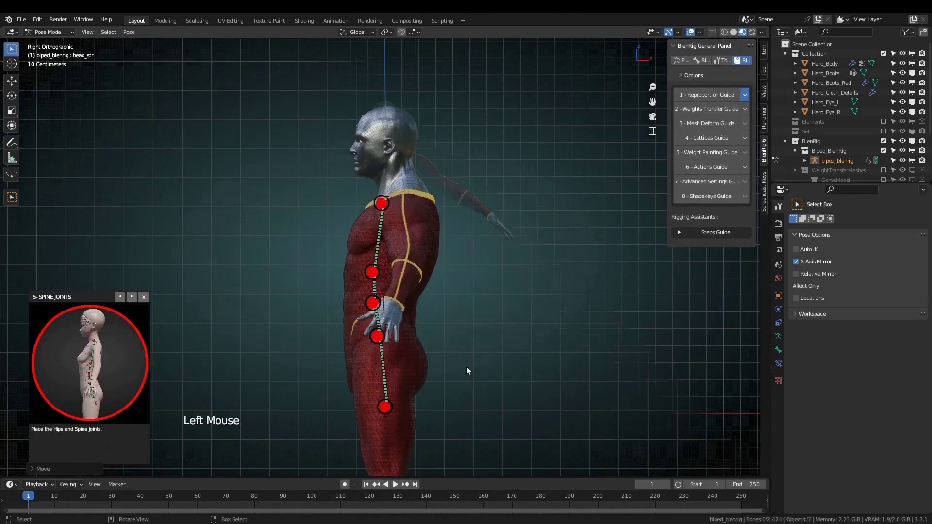
- Generate a sculpt object for the U Vowel shape key in BlenRig's rigging assistant
scroll(468, 367, up, 2)
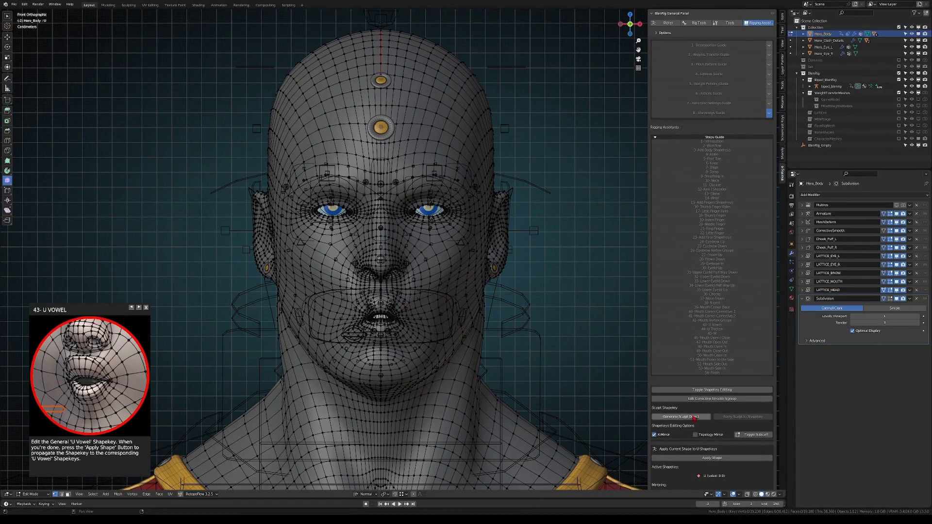
click(694, 419)
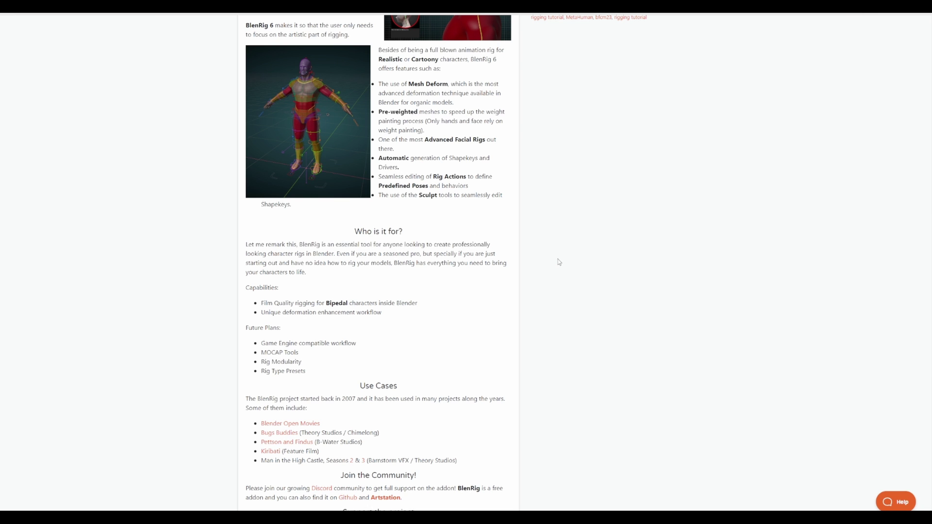
scroll(559, 262, down, 8)
scroll(566, 303, up, 12)
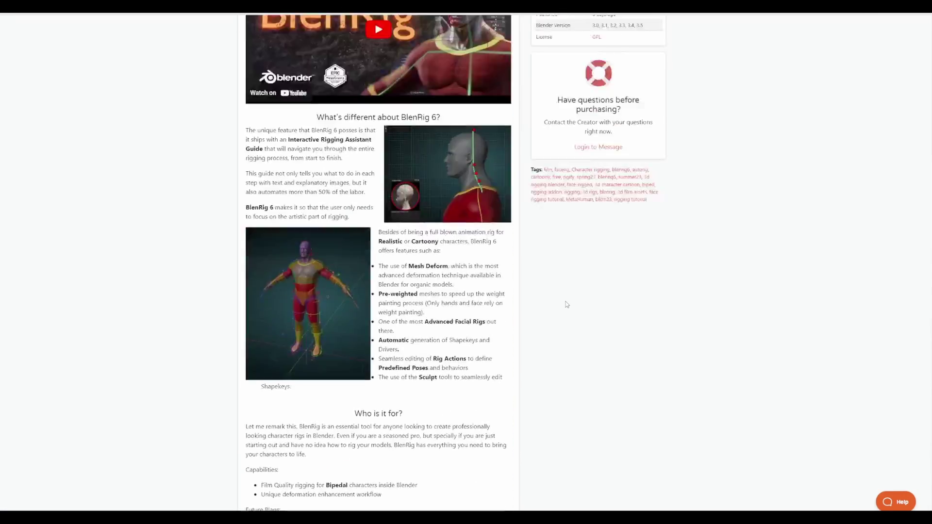
scroll(566, 303, down, 7)
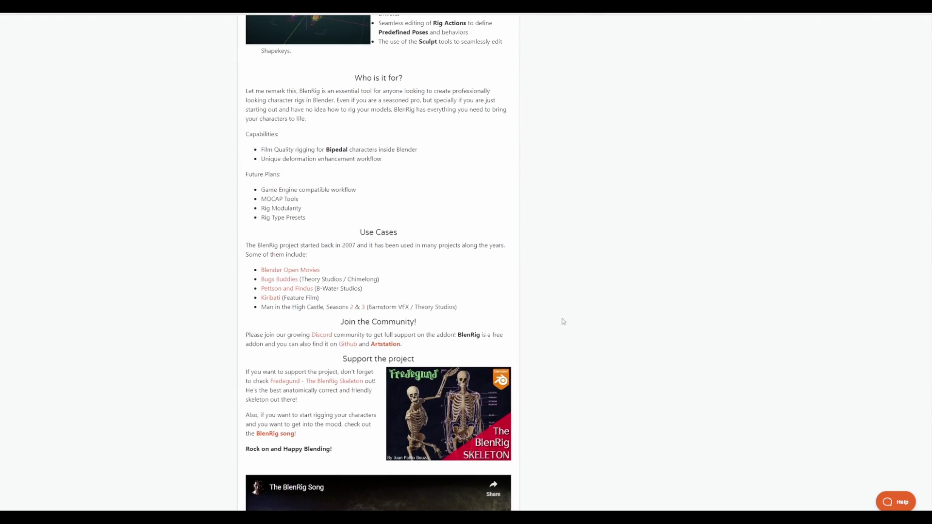
scroll(562, 322, up, 11)
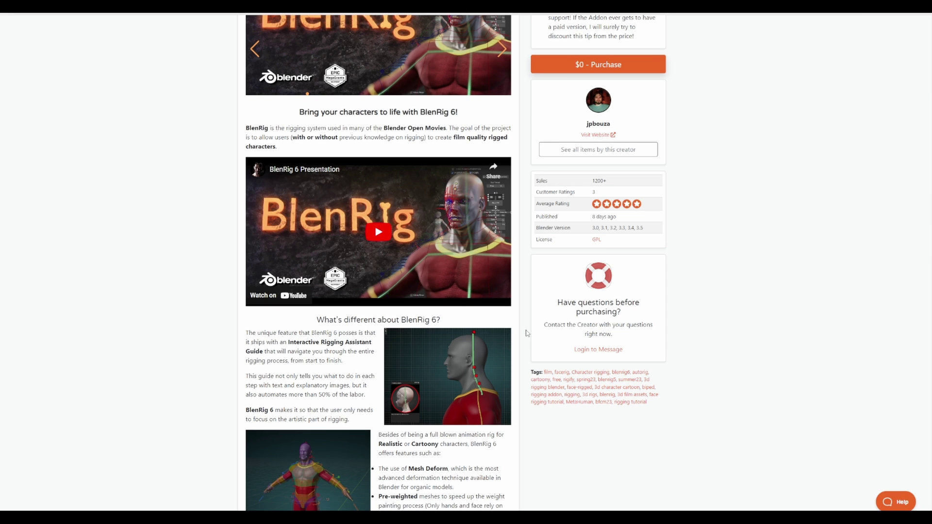
scroll(528, 334, up, 5)
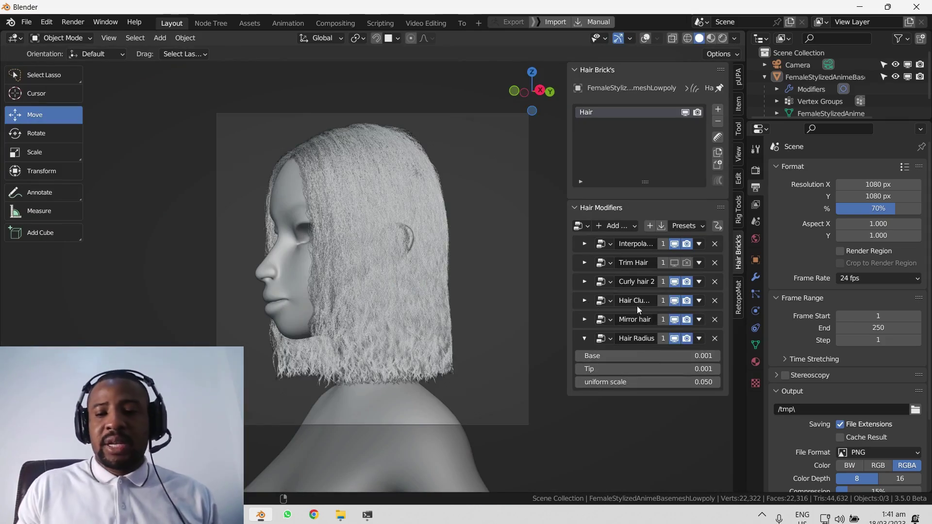
- Set Hair Clump Factor to 0.800 and Shape to 0.200, then render with F12
click(585, 301)
mouse_move(699, 371)
mouse_down()
mouse_move(680, 371)
mouse_move(693, 385)
mouse_up()
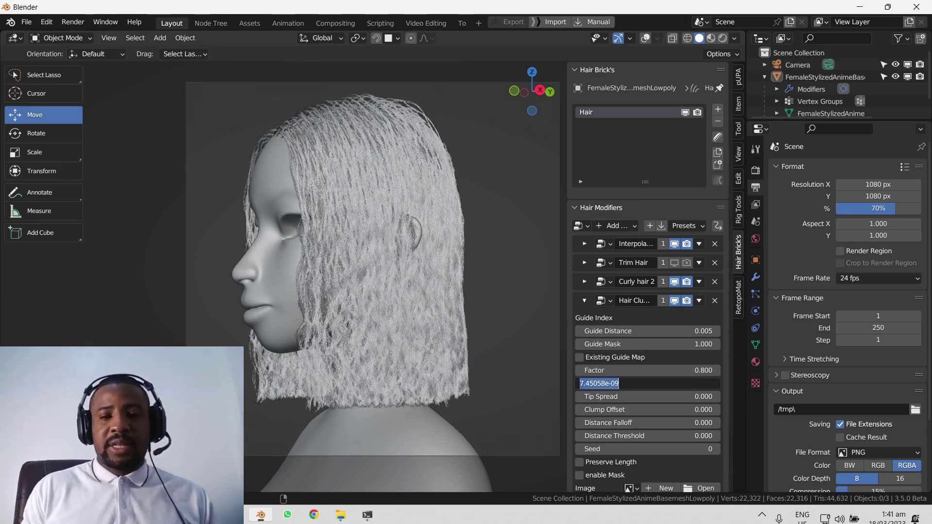
key(F12)
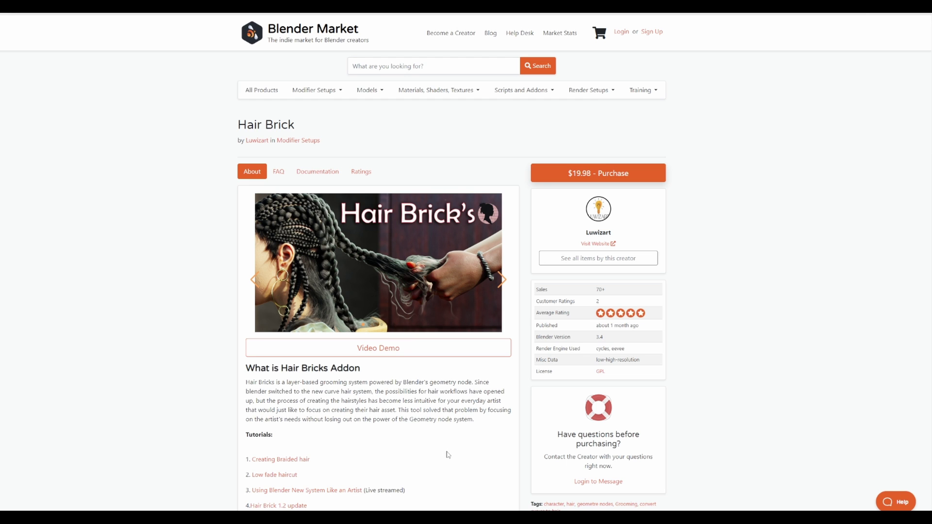
scroll(448, 454, down, 5)
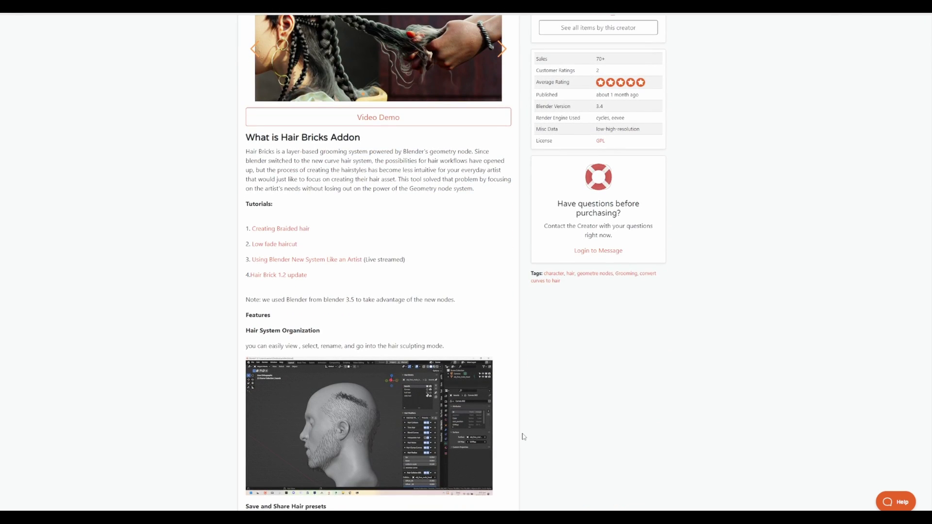
scroll(555, 379, down, 10)
scroll(557, 380, up, 4)
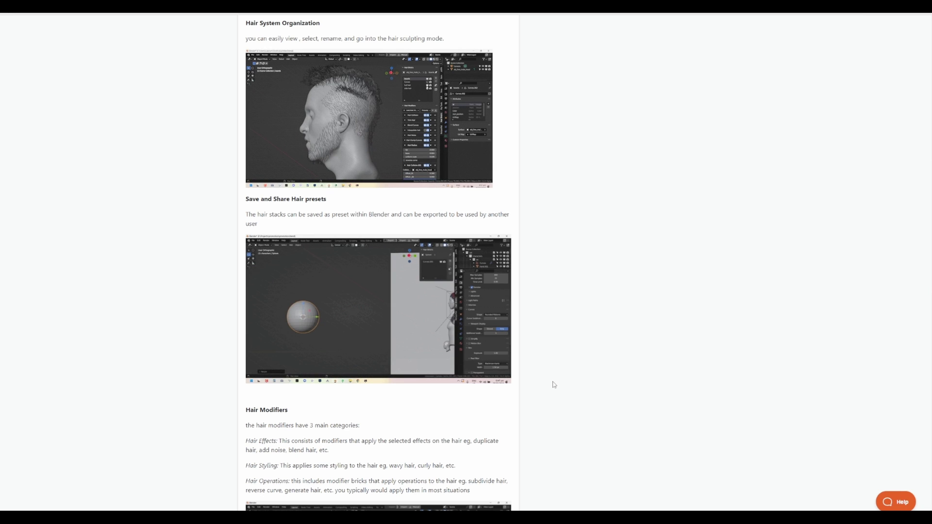
scroll(556, 360, up, 3)
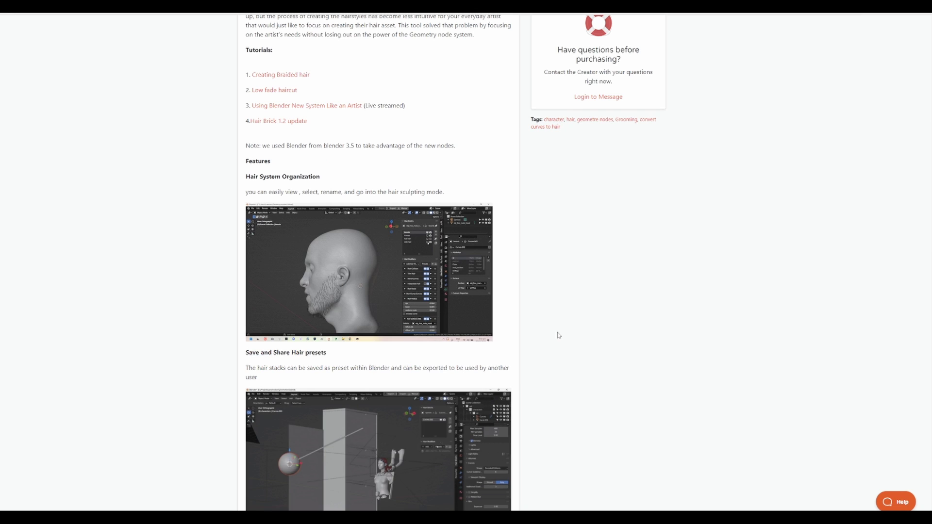
scroll(558, 333, down, 8)
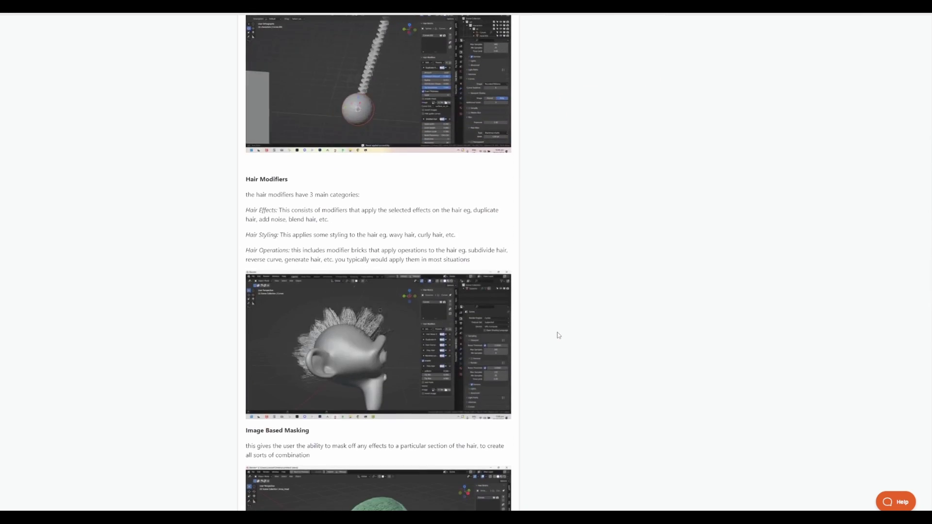
scroll(558, 335, down, 1)
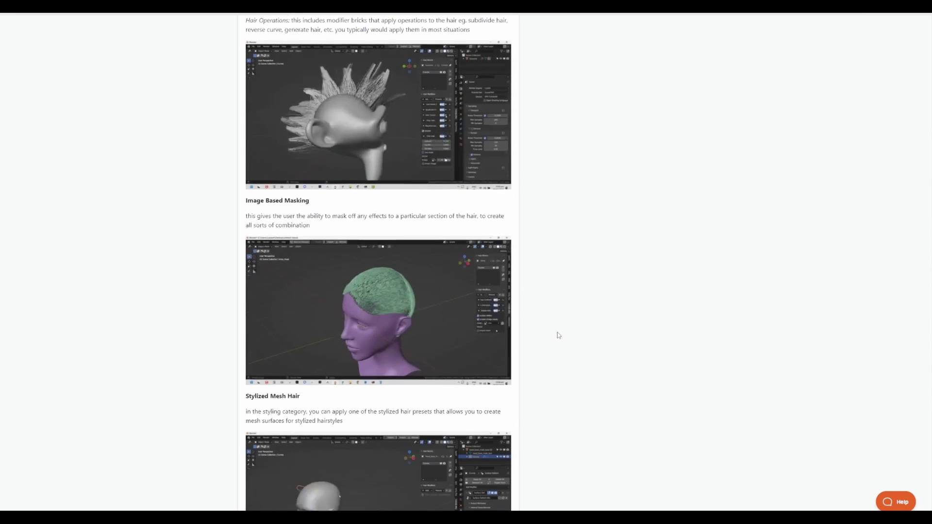
scroll(559, 335, down, 3)
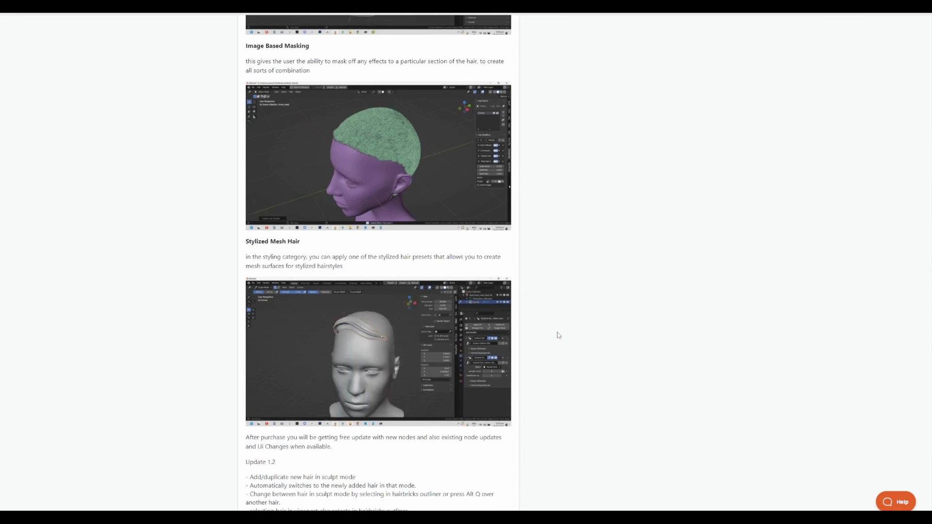
scroll(557, 334, down, 1)
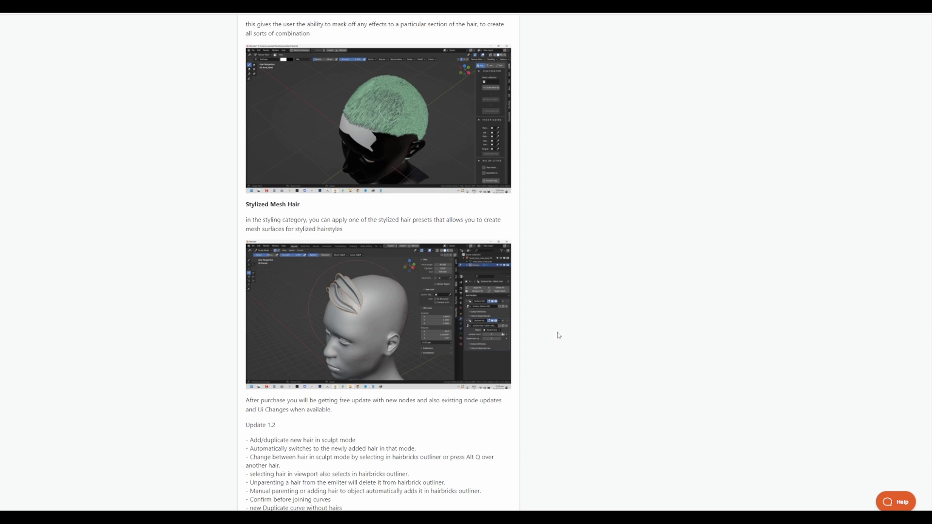
scroll(558, 333, up, 20)
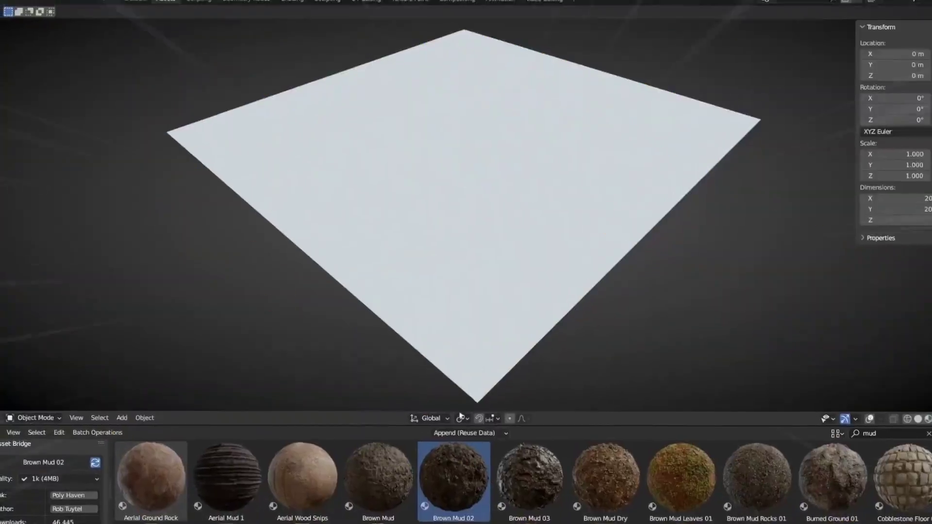
- Drag the Brown Mud 02 material from Asset Bridge onto the plane
drag(460, 416, 479, 175)
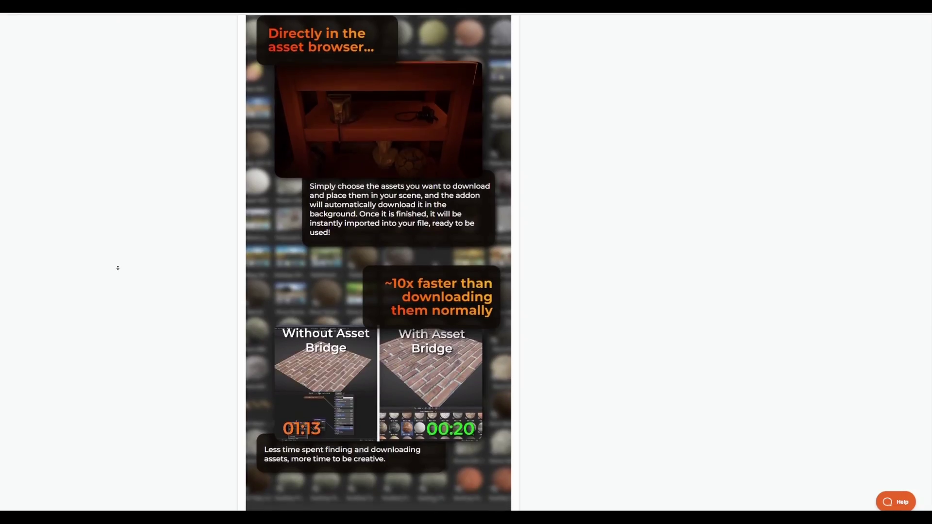
scroll(117, 268, down, 2)
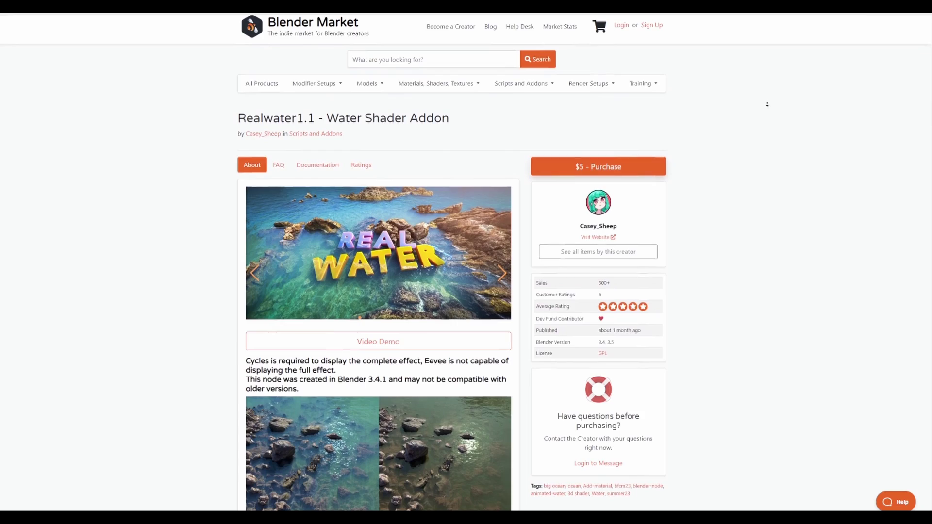
scroll(767, 105, down, 1)
scroll(768, 104, down, 1)
scroll(768, 104, down, 2)
scroll(768, 104, down, 1)
scroll(768, 105, down, 1)
scroll(767, 104, down, 1)
scroll(767, 104, down, 1)
scroll(679, 281, down, 3)
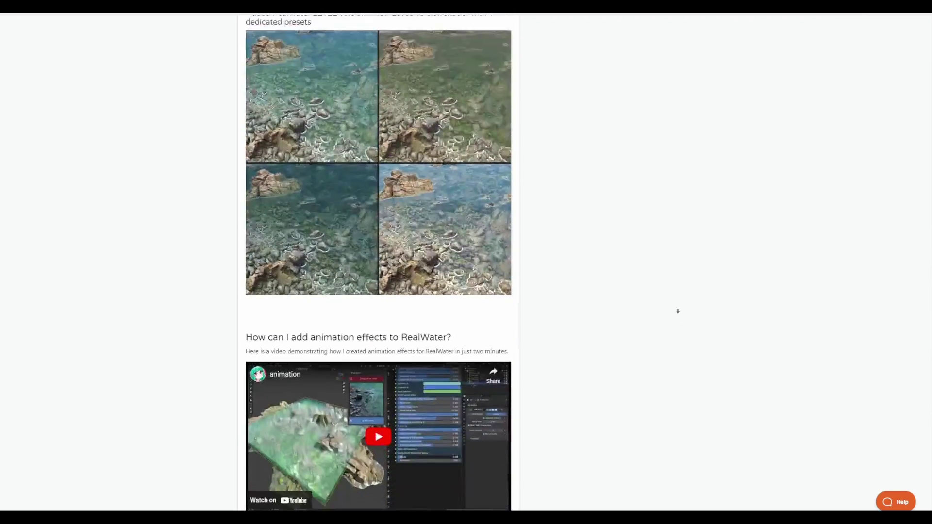
middle_click(680, 313)
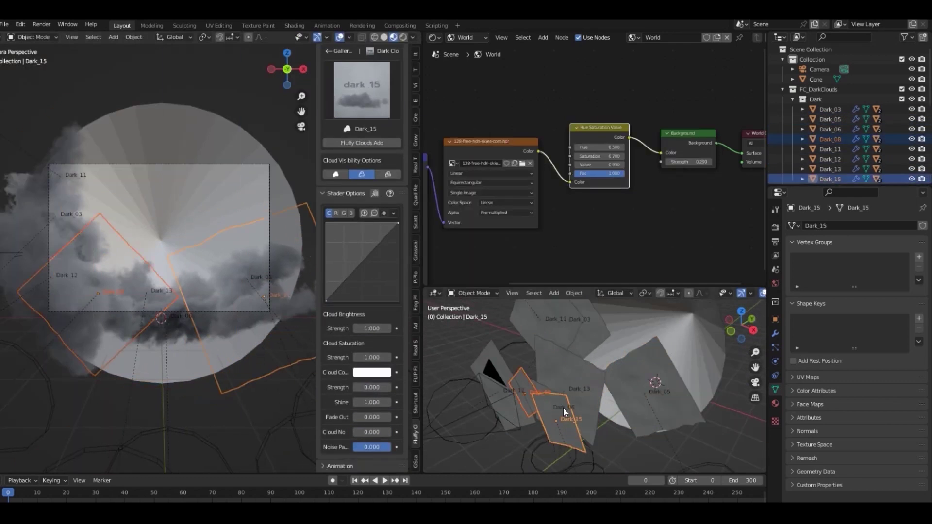
- Add the Dark_15, Dark_01 and Dark_02 cloud planes from the Fluffy Clouds gallery and place them in view
click(266, 316)
click(362, 90)
click(362, 142)
click(330, 466)
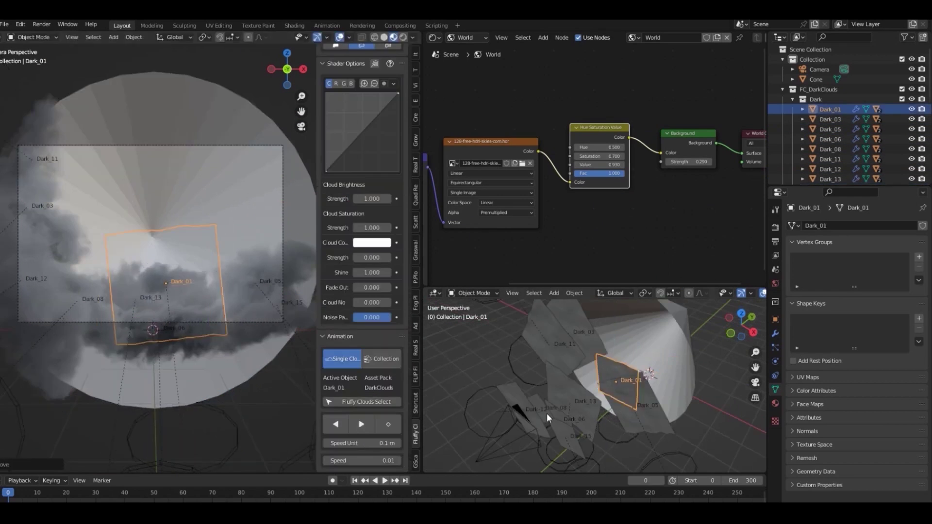
click(362, 448)
click(247, 330)
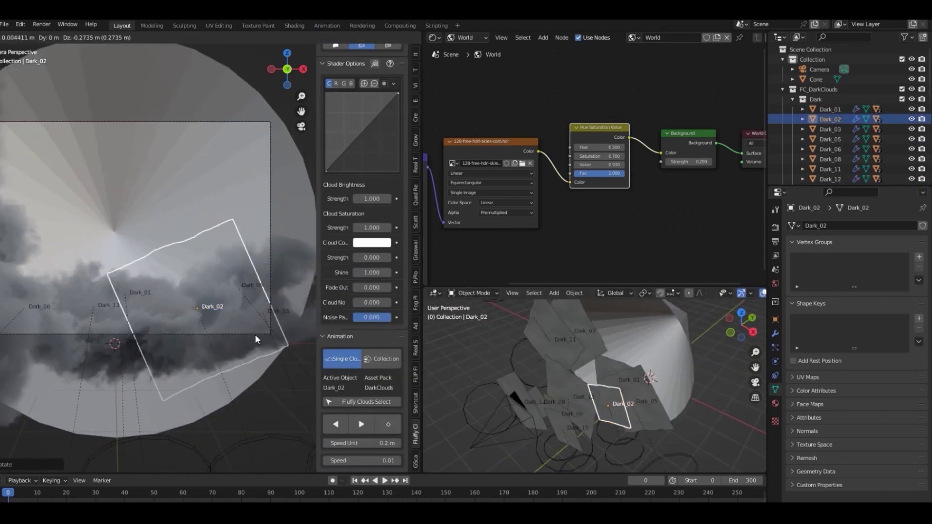
- Add another dark cloud plane from the gallery and jump to the animation's last frame
click(362, 160)
shift+click(638, 389)
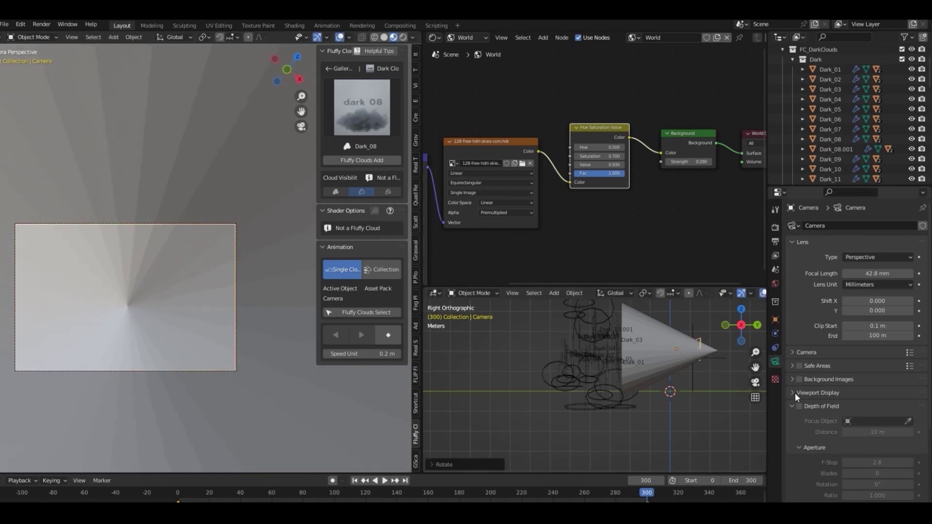
key(r)
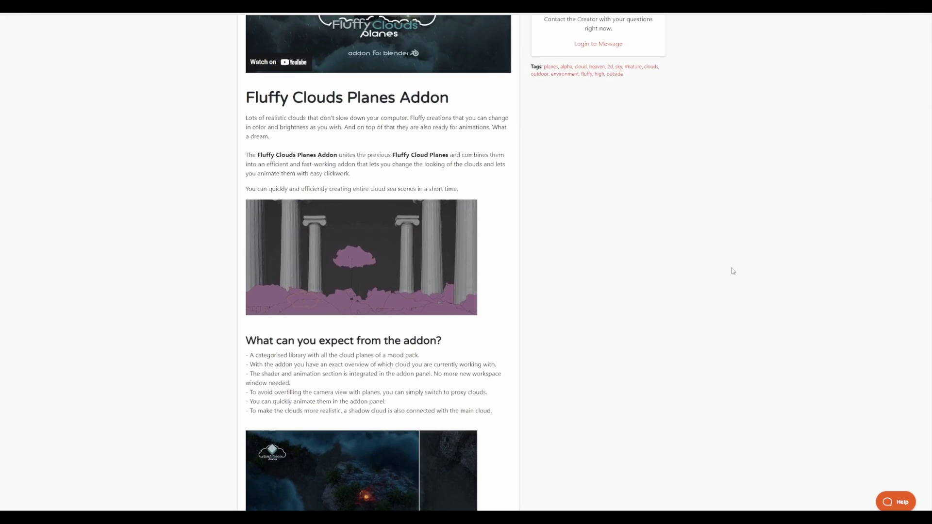
scroll(718, 188, down, 10)
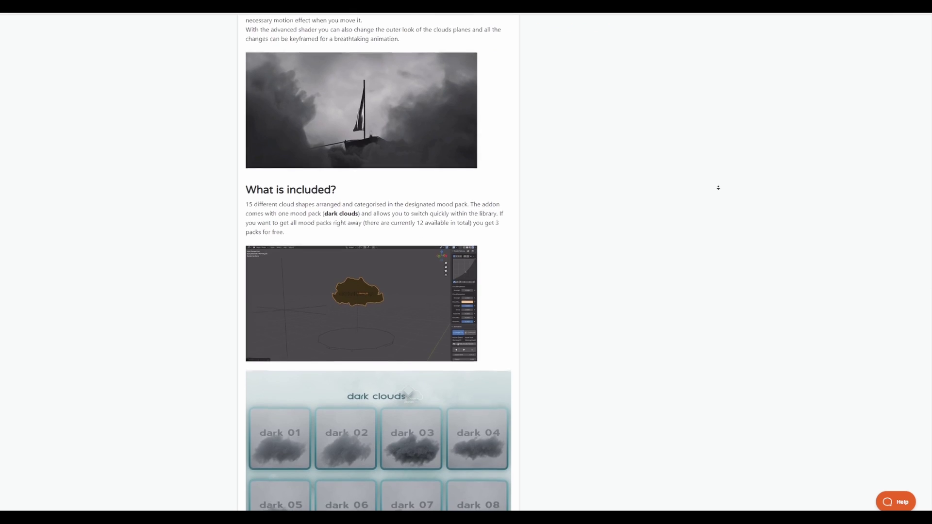
scroll(718, 187, down, 2)
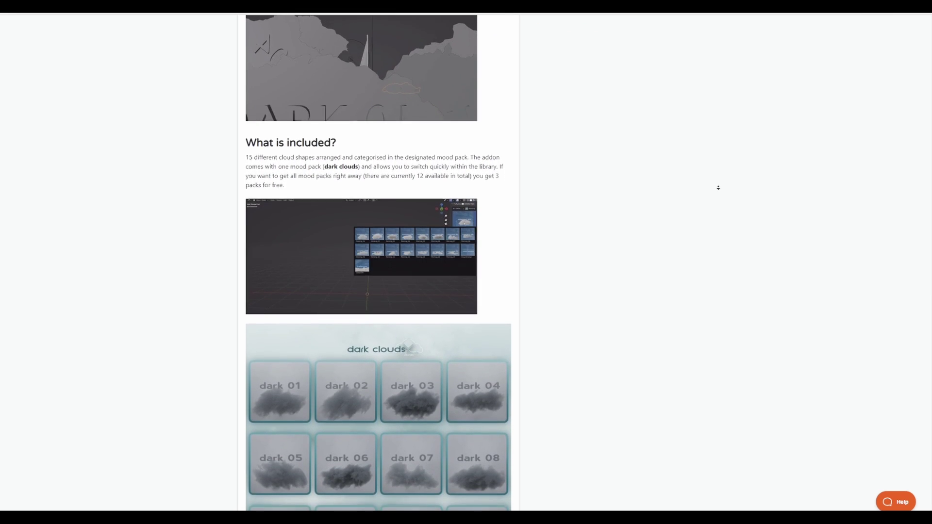
scroll(718, 187, down, 3)
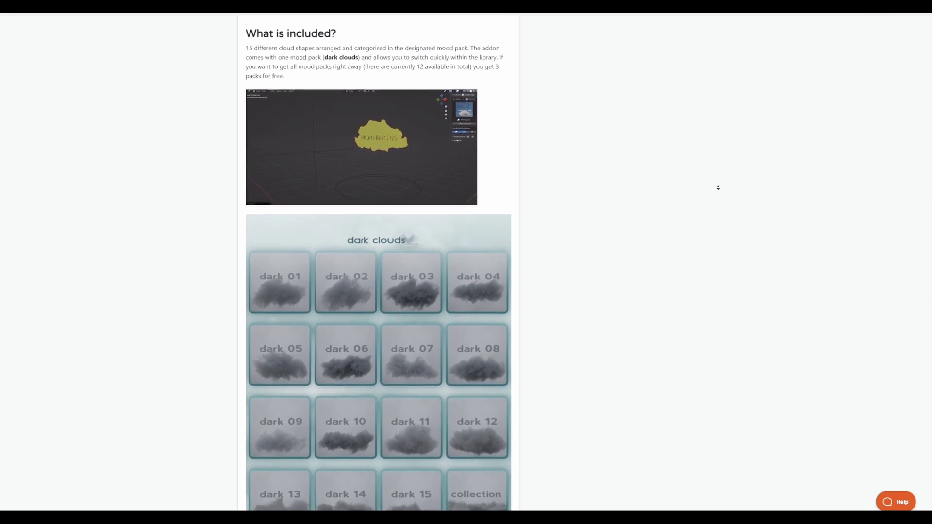
scroll(719, 188, down, 1)
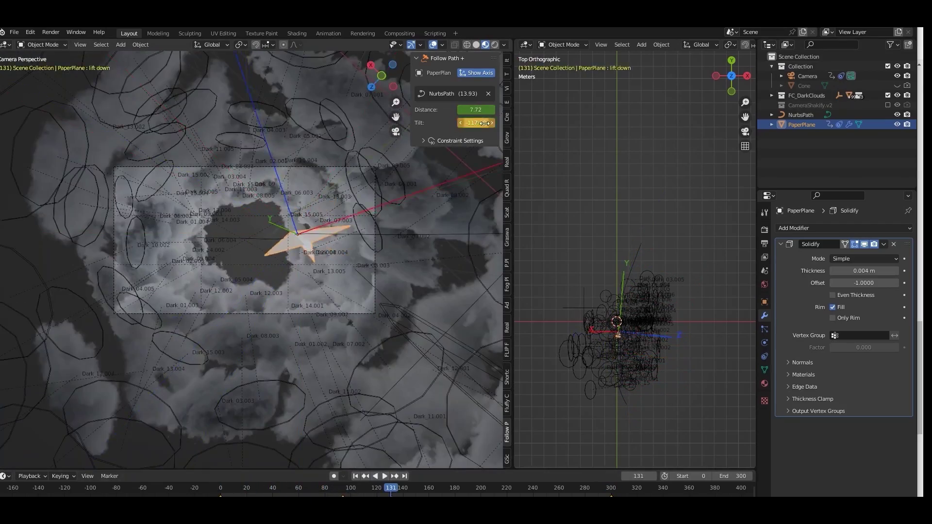
- Adjust the paper plane's Follow Path tilt and stretch the house lot into a longer row
drag(484, 123, 500, 123)
middle_drag(641, 243, 631, 222)
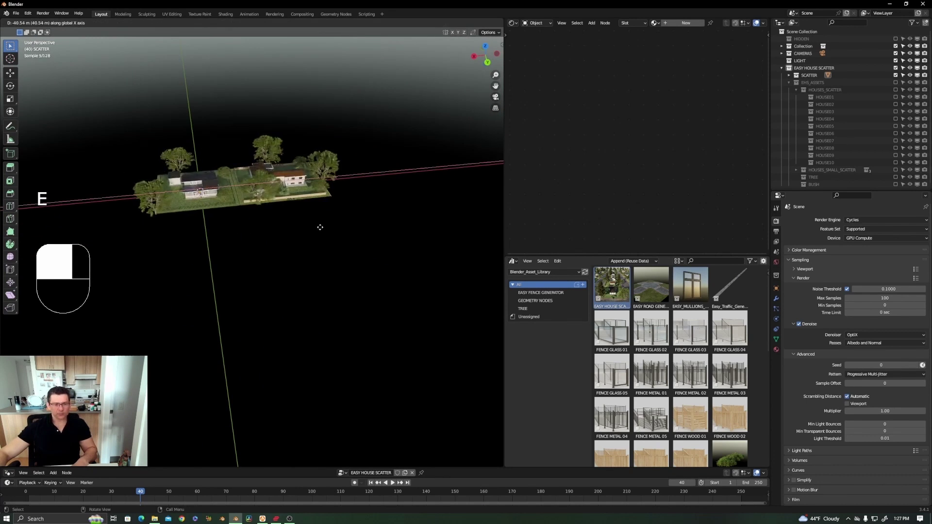
click(402, 225)
middle_drag(402, 225, 291, 212)
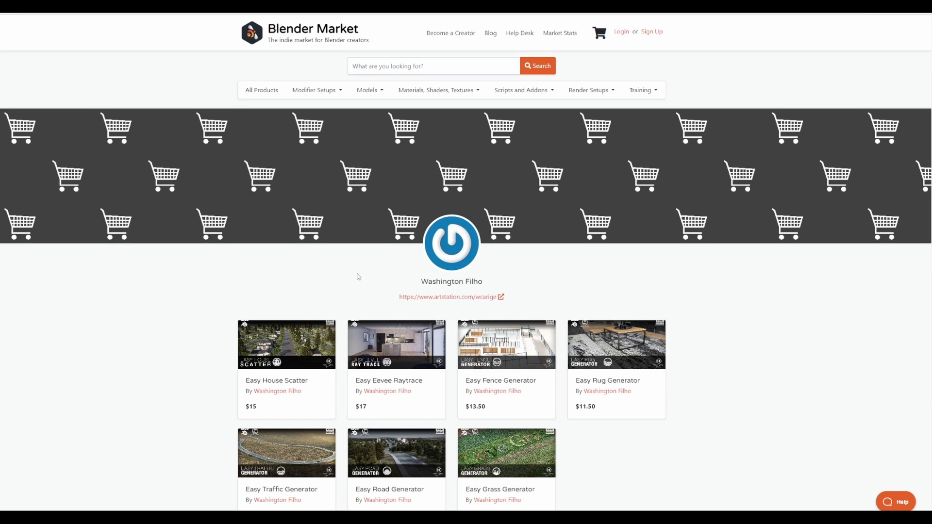
scroll(358, 277, down, 4)
scroll(371, 312, up, 2)
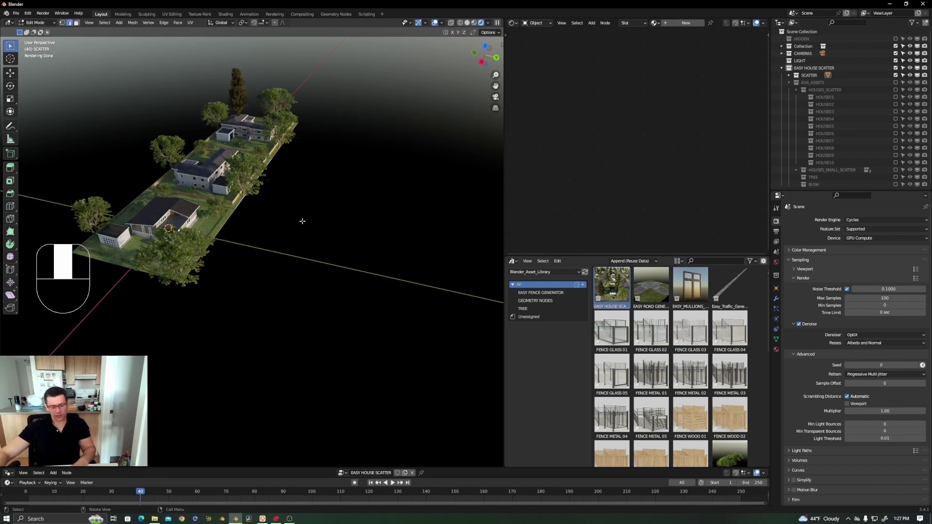
middle_drag(302, 221, 407, 179)
- Leave edit mode, delete the duplicate SCATTER.001 object and set the road layout in place
key(Tab)
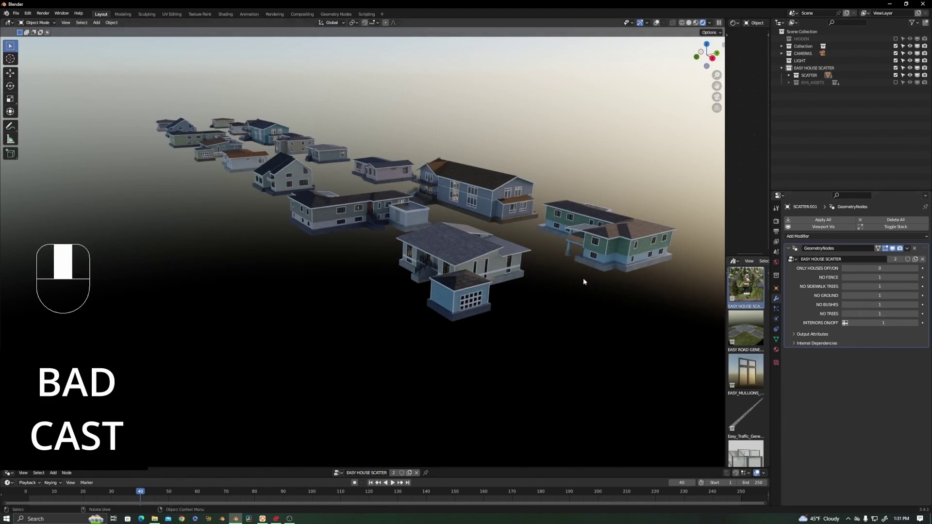
key(Delete)
scroll(530, 154, up, 5)
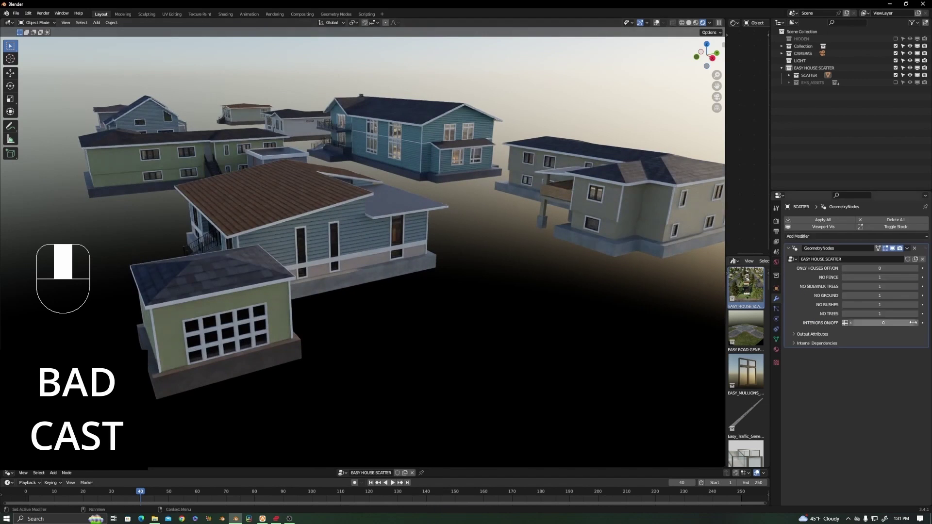
key(shift)
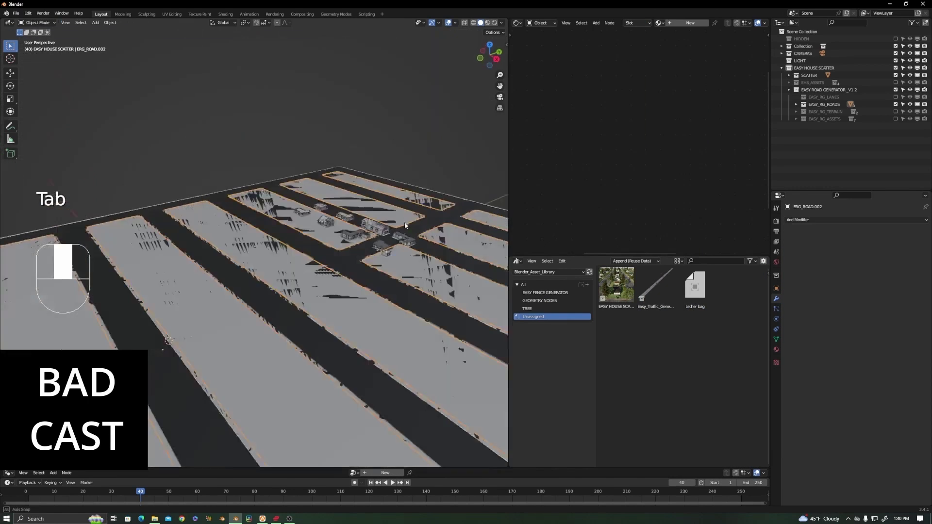
scroll(361, 254, down, 5)
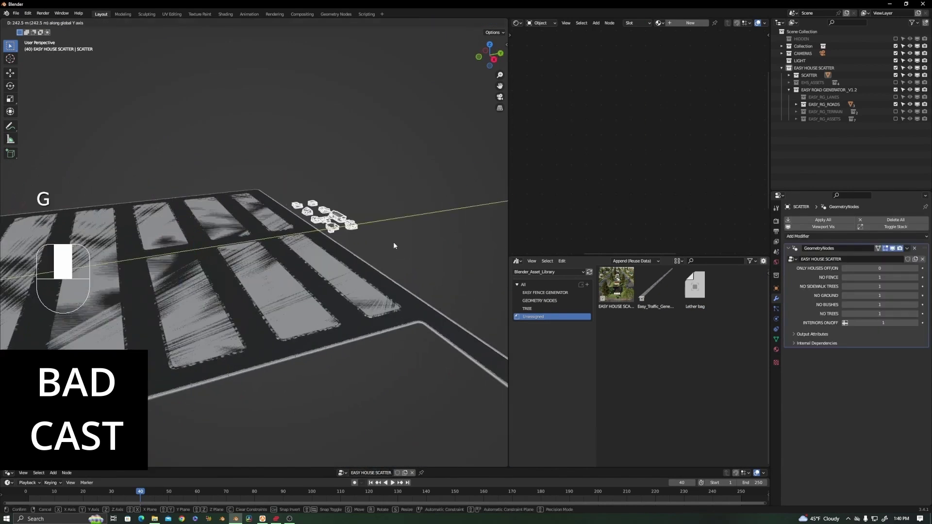
click(360, 192)
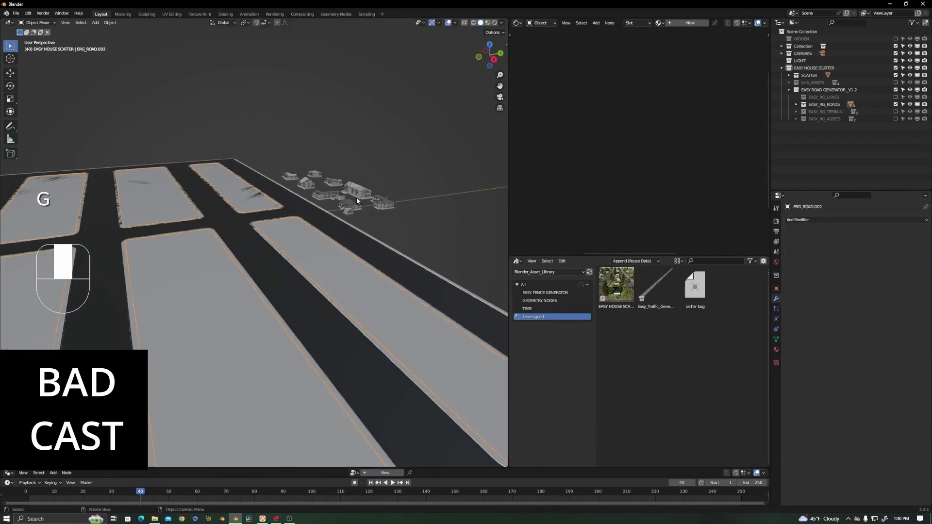
- Join the road layout into the house scatter with Ctrl+J and pan across the blocks in top view
shift+click(360, 191)
key(ctrl+j)
key(KP_7)
shift+middle_drag(369, 183, 395, 259)
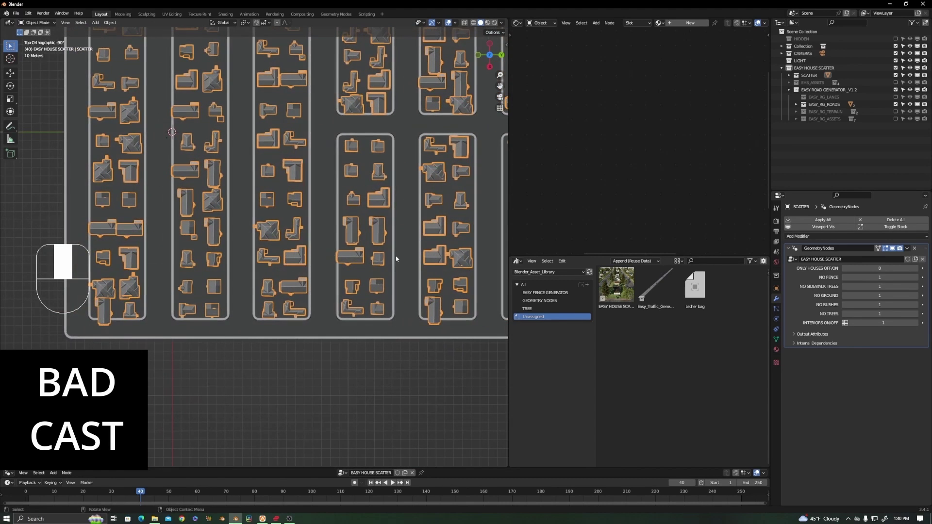
scroll(250, 127, down, 3)
shift+middle_drag(251, 127, 281, 224)
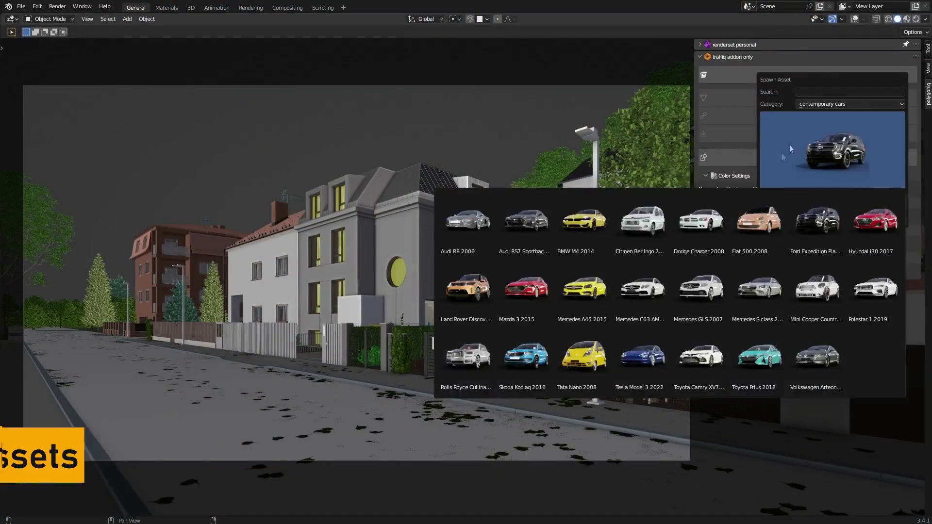
- Spawn the yellow Rolls-Royce Cullinan into the street, reducing paint dirt and confirming the rig tilt
click(446, 291)
key(Return)
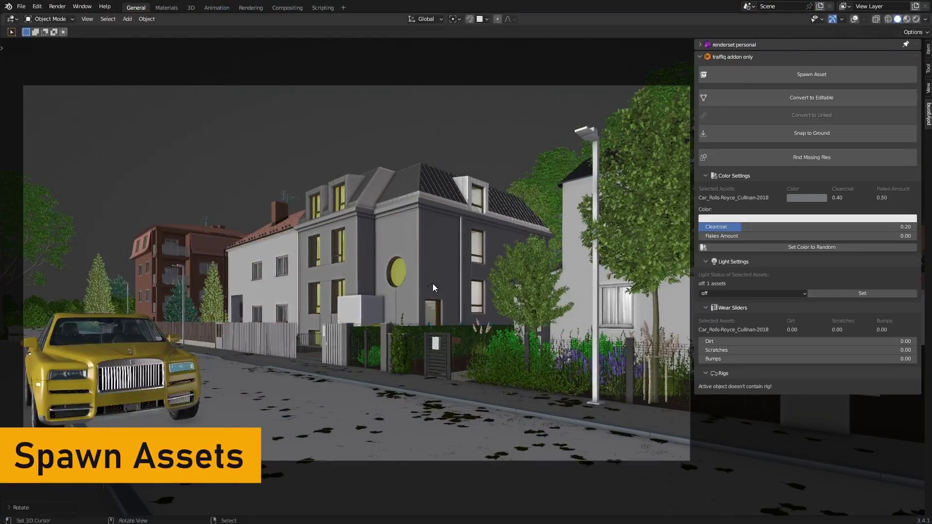
click(812, 74)
key(Return)
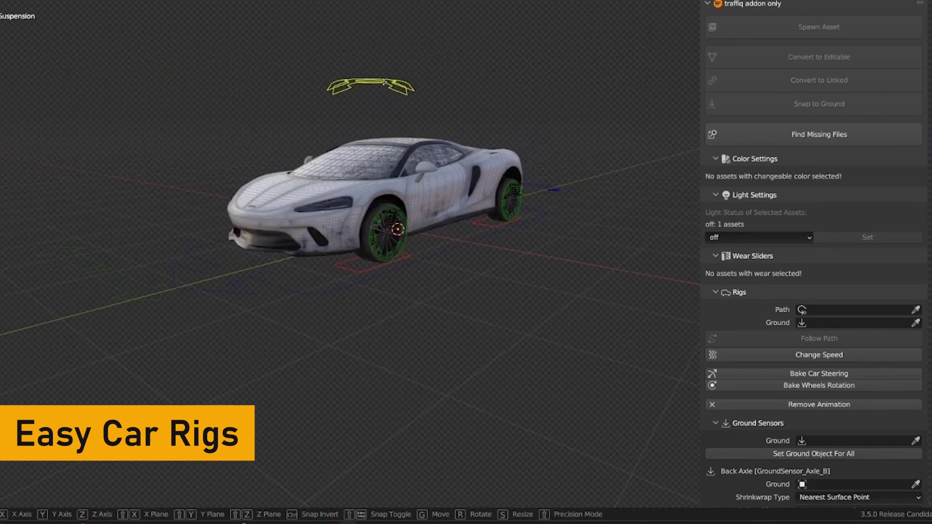
click(320, 229)
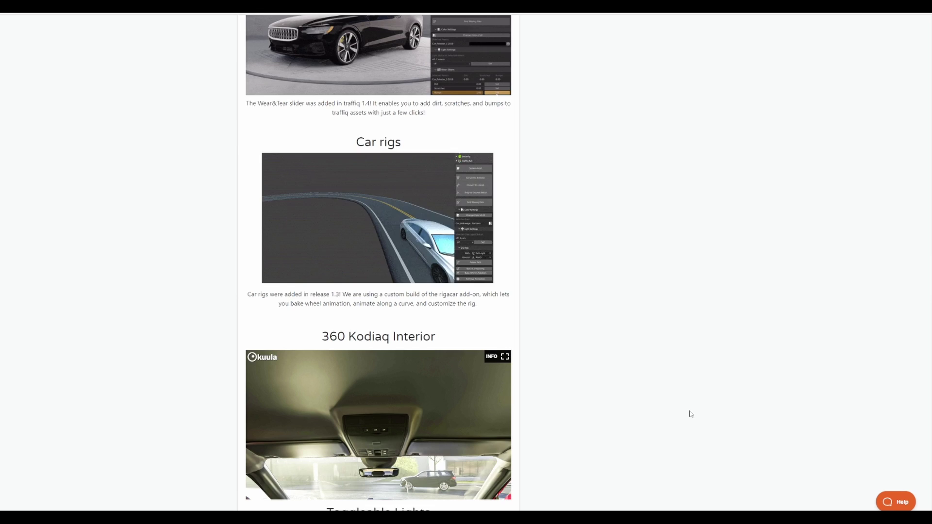
scroll(691, 414, up, 15)
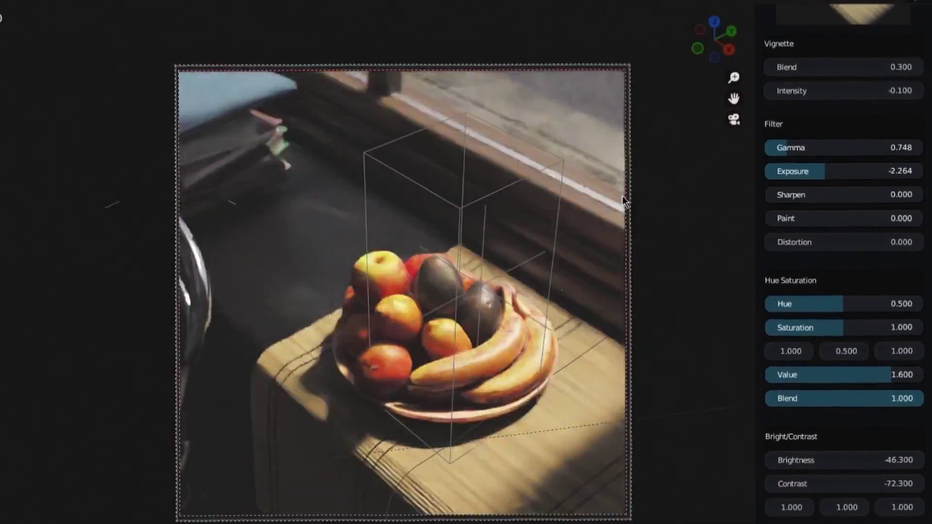
- Apply the Move, Green War and Alien colour presets to the alley, then stop playback
scroll(456, 253, up, 6)
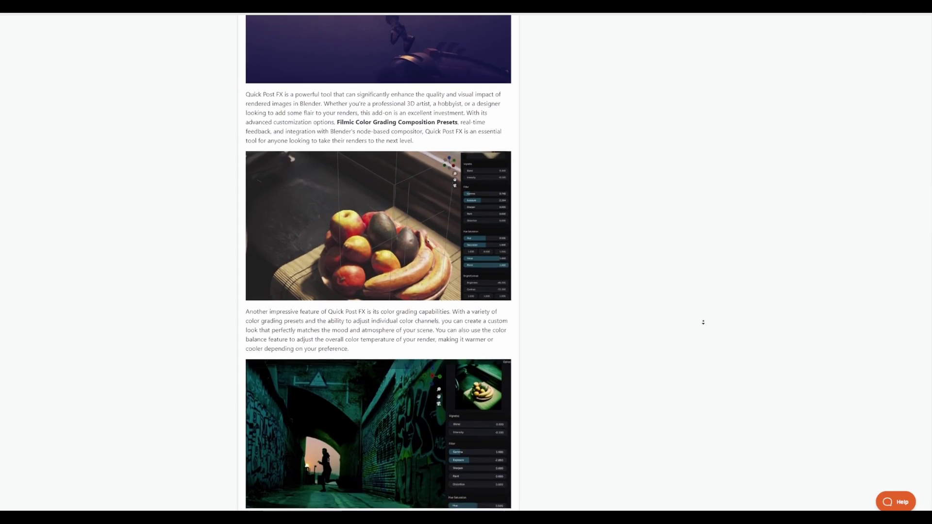
scroll(703, 322, down, 2)
scroll(704, 322, down, 3)
scroll(703, 322, down, 3)
scroll(703, 322, down, 3)
scroll(703, 322, down, 2)
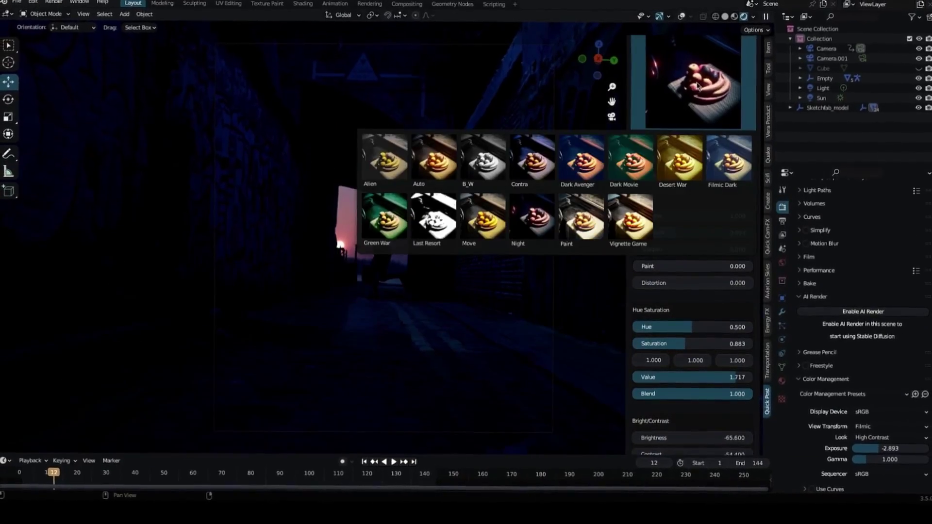
click(456, 219)
click(386, 229)
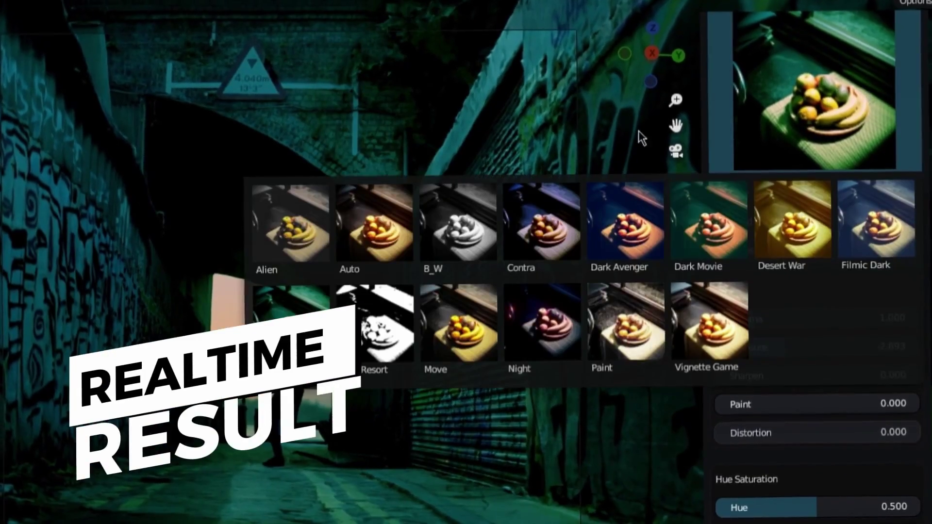
click(278, 237)
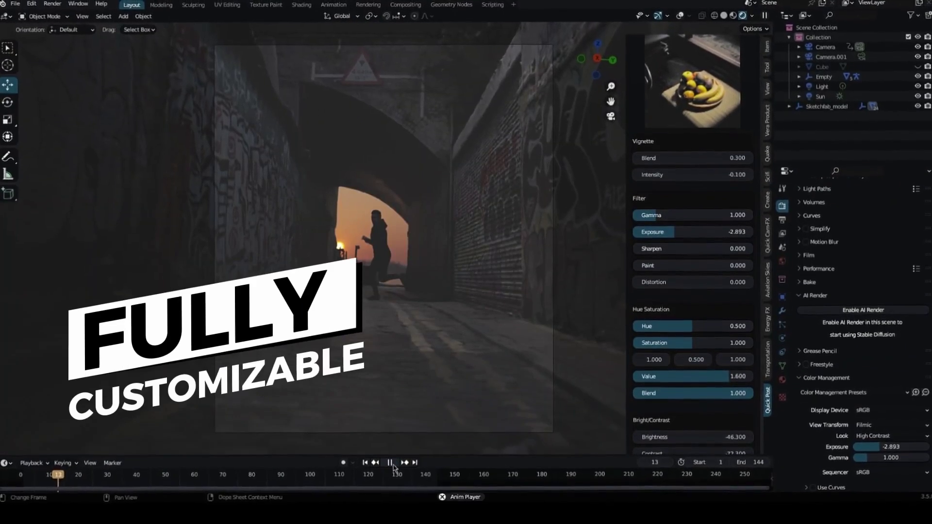
click(390, 463)
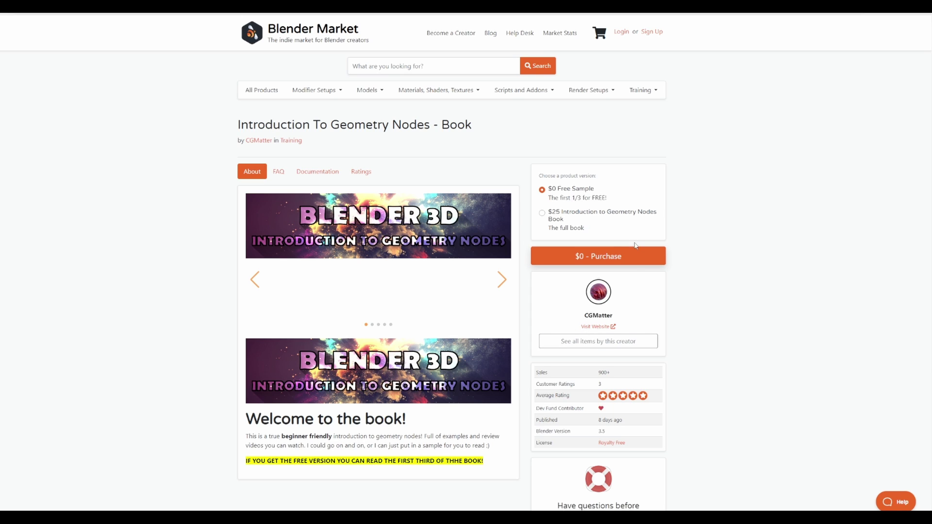
- Advance the Introduction To Geometry Nodes preview gallery by four images
click(502, 281)
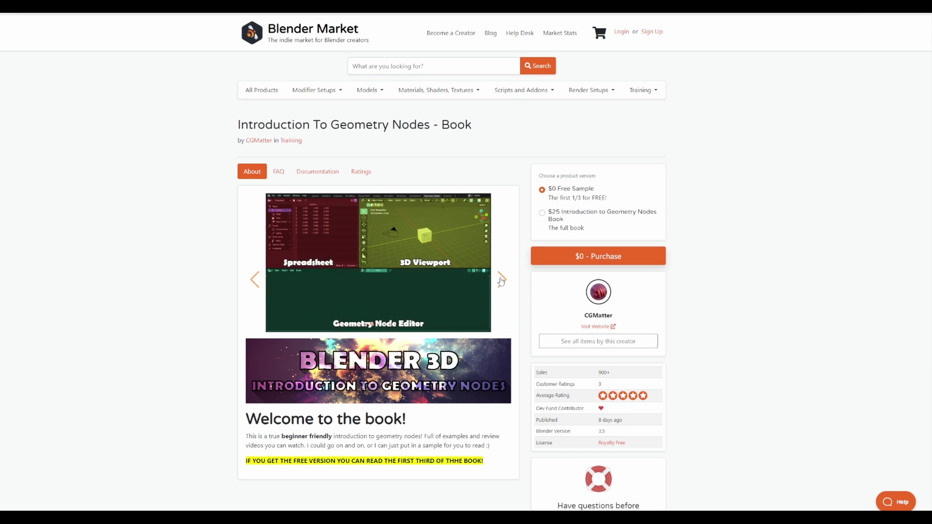
click(502, 281)
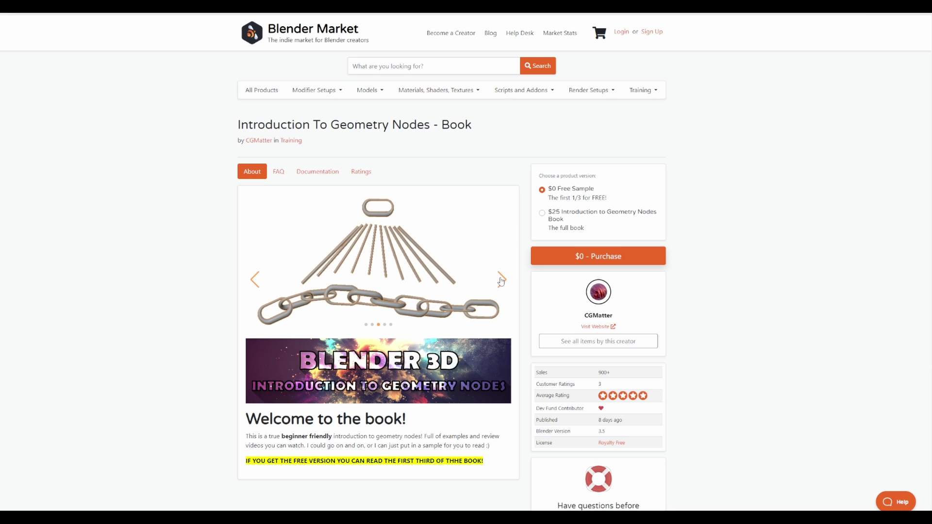
click(501, 280)
click(502, 281)
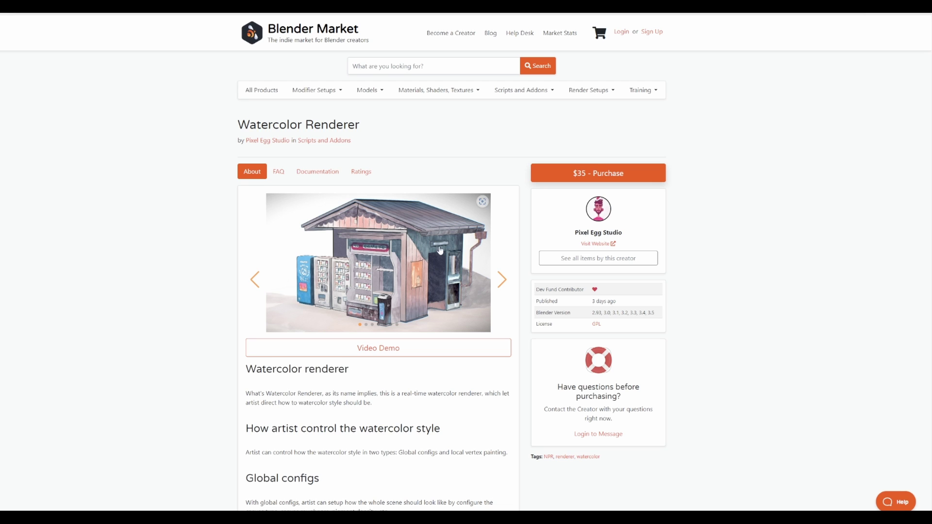
- Show the next Watercolor Renderer preview image in the gallery
click(502, 280)
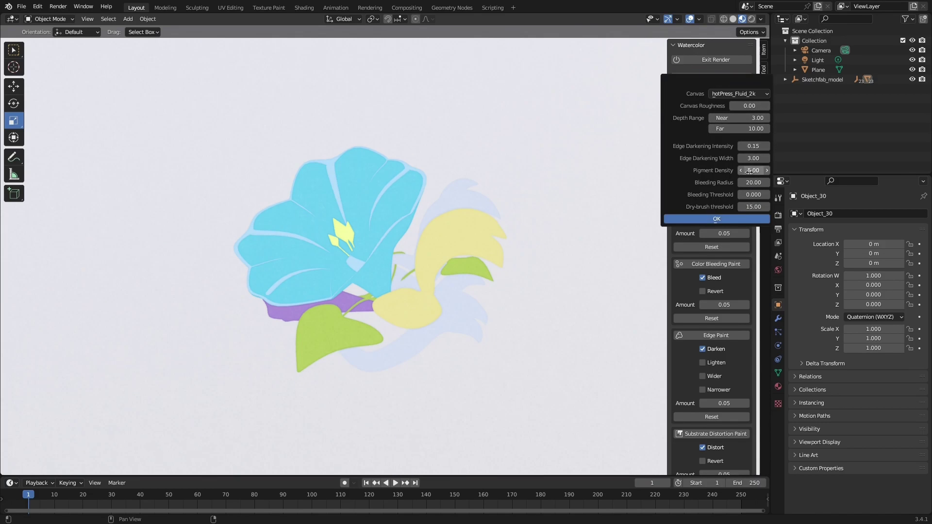
- Switch the flower to the watercolor painting view and paint darker pigment across the petals
click(697, 19)
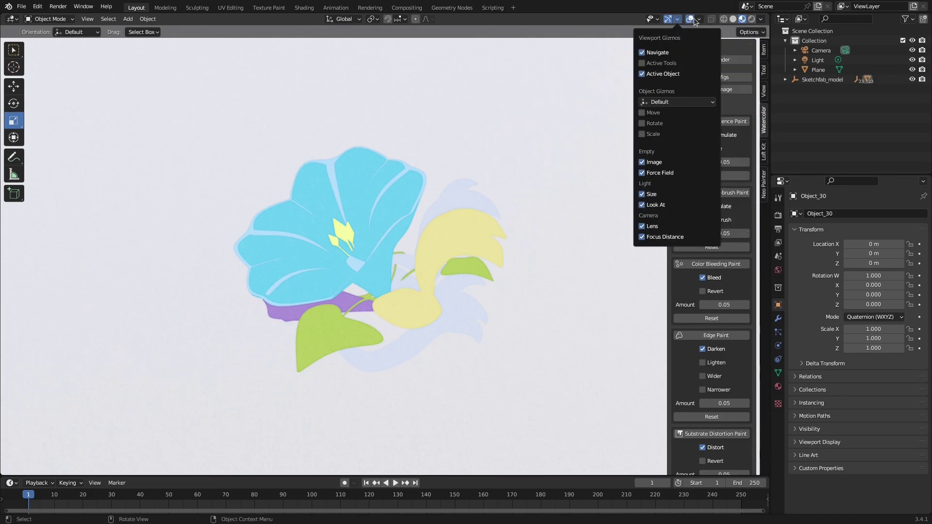
click(711, 60)
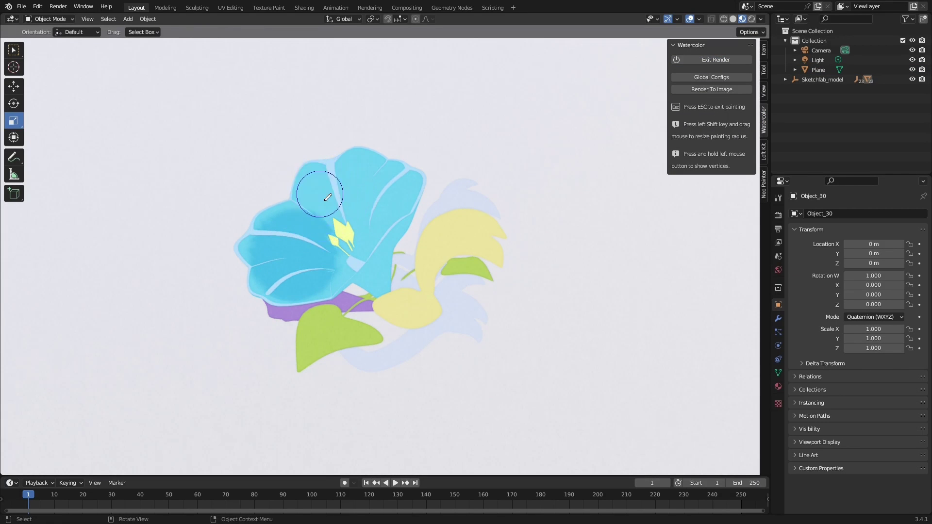
mouse_move(328, 194)
mouse_down()
mouse_move(353, 189)
mouse_move(397, 216)
mouse_move(379, 263)
mouse_move(334, 281)
mouse_move(301, 232)
mouse_move(368, 177)
mouse_up()
- Paint darkened edges along the blue petals with Edge Paint, then leave paint mode
click(707, 265)
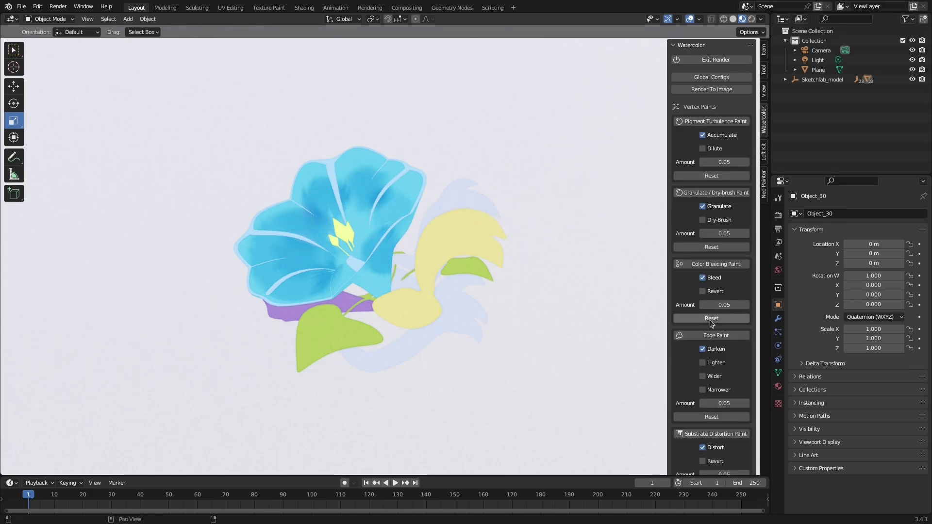
click(714, 335)
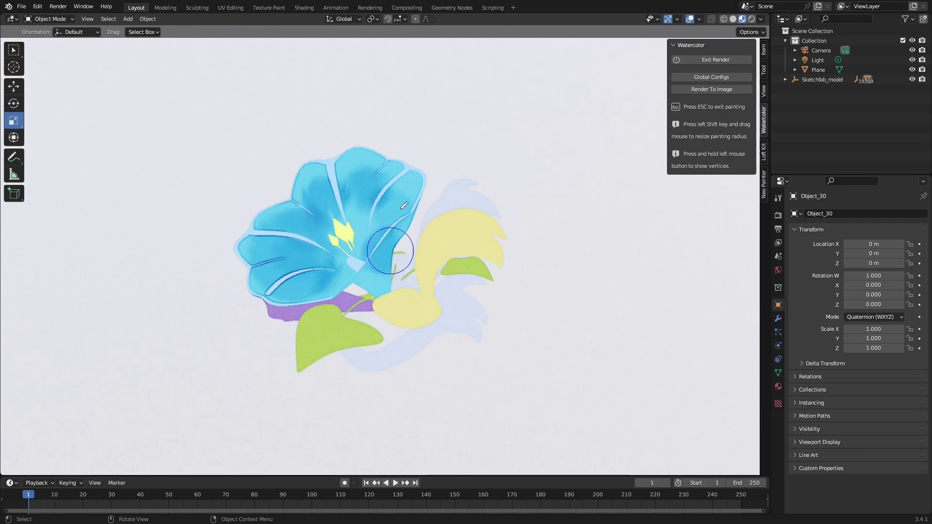
key(Escape)
click(705, 338)
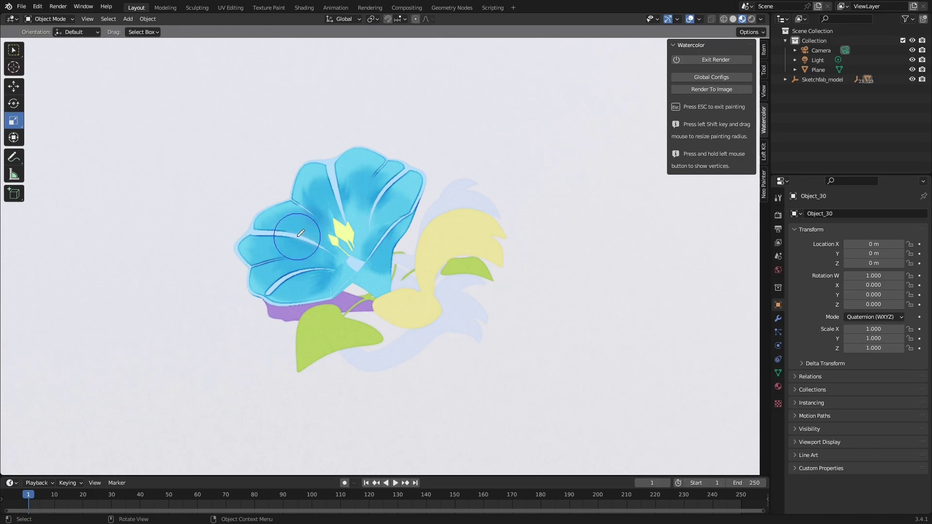
mouse_move(393, 212)
mouse_down()
mouse_move(384, 185)
mouse_move(342, 192)
mouse_up()
key(Escape)
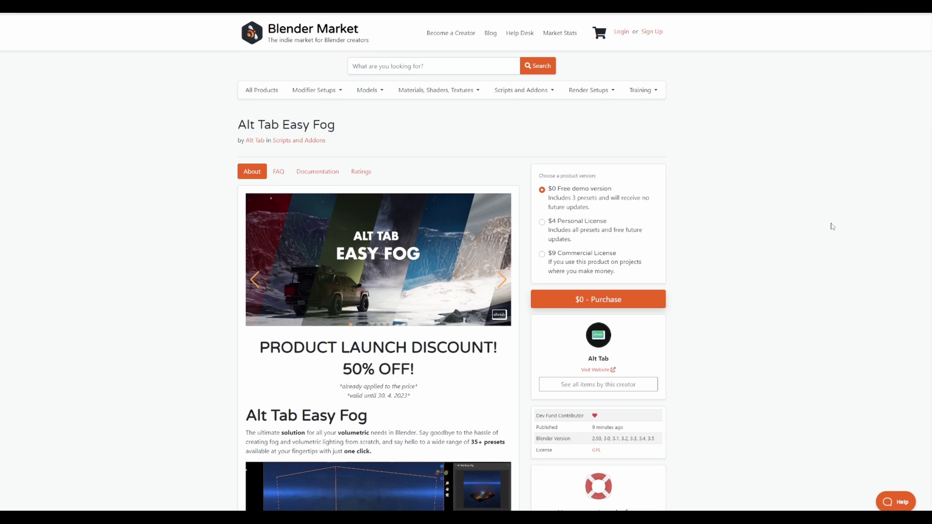
- Scroll through the Easy Fog description and preview GIFs, then back up
scroll(832, 226, down, 2)
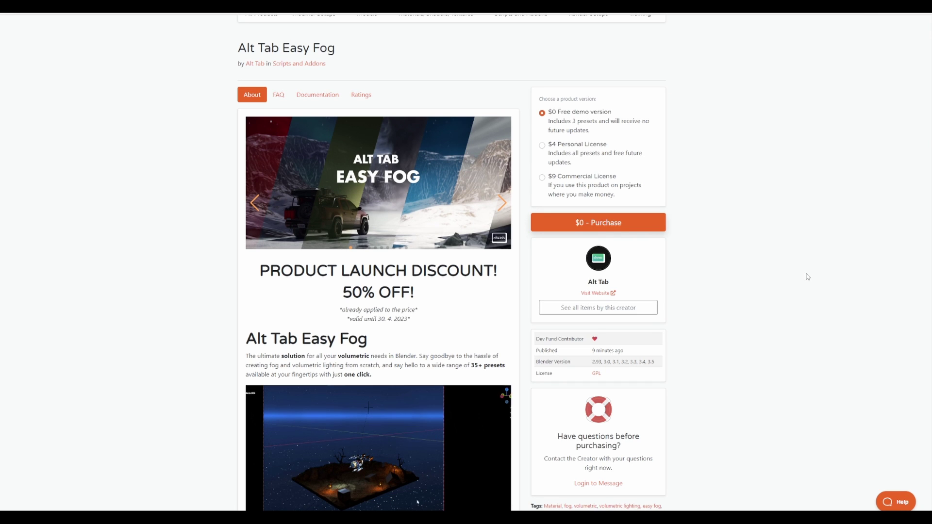
scroll(808, 277, down, 3)
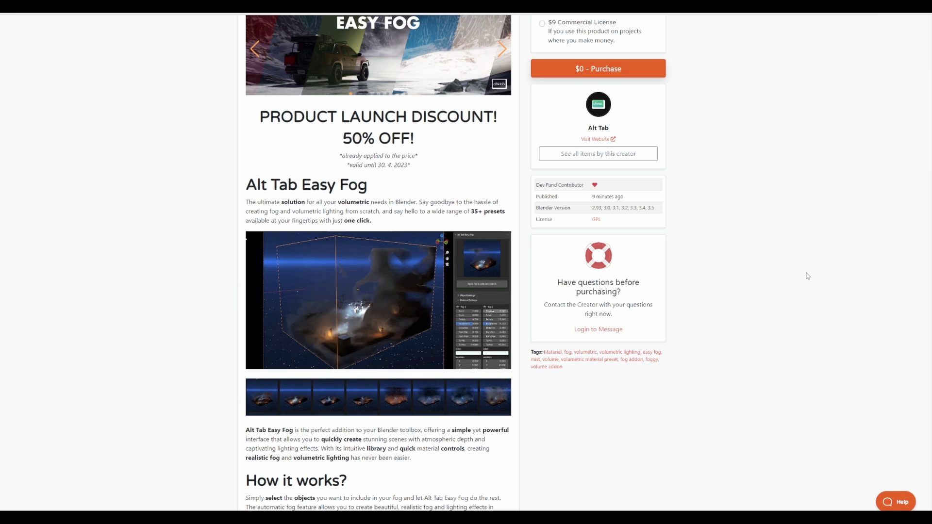
scroll(806, 276, down, 3)
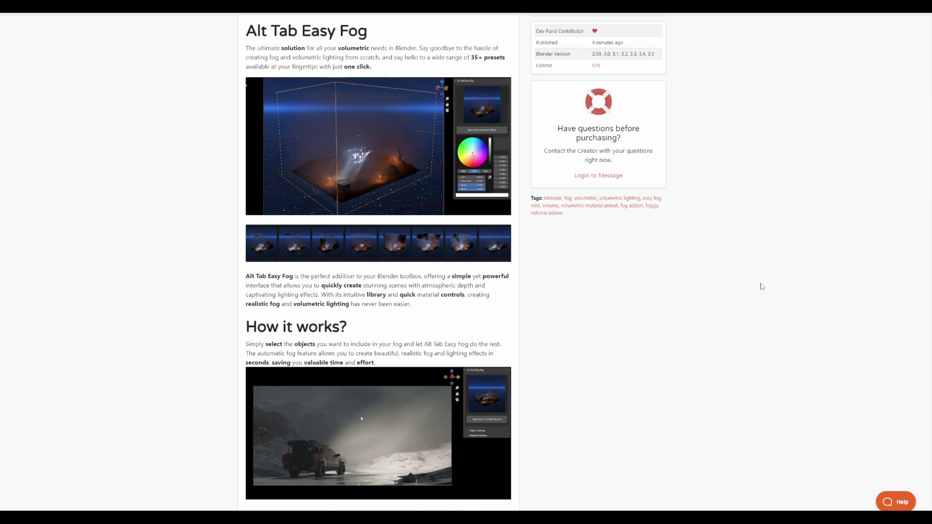
scroll(750, 311, down, 8)
scroll(727, 353, up, 10)
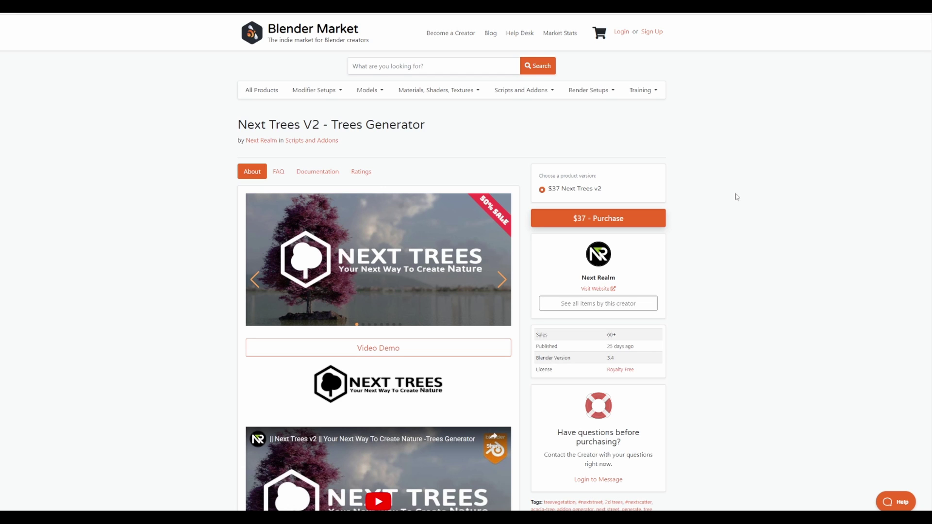
- Scroll the Next Trees V2 page down to the Next Sketch Pack and How to use sections
scroll(724, 229, down, 15)
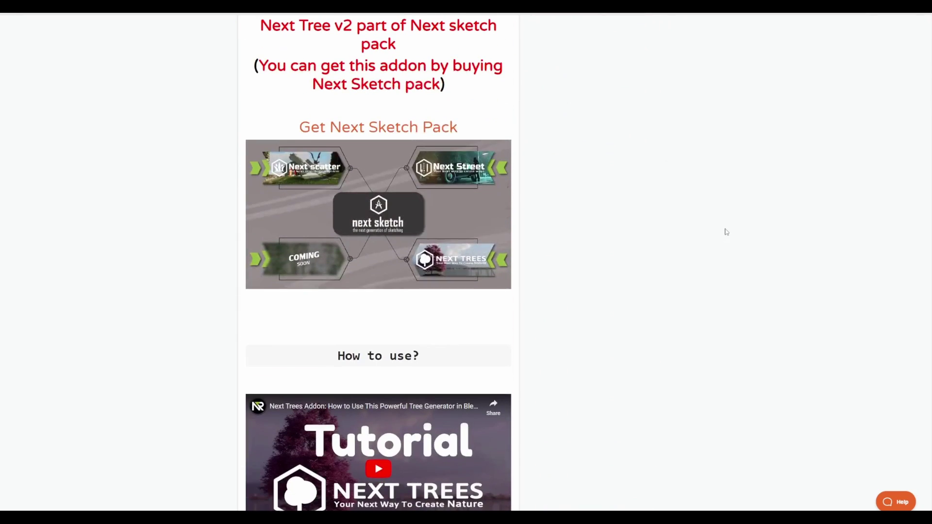